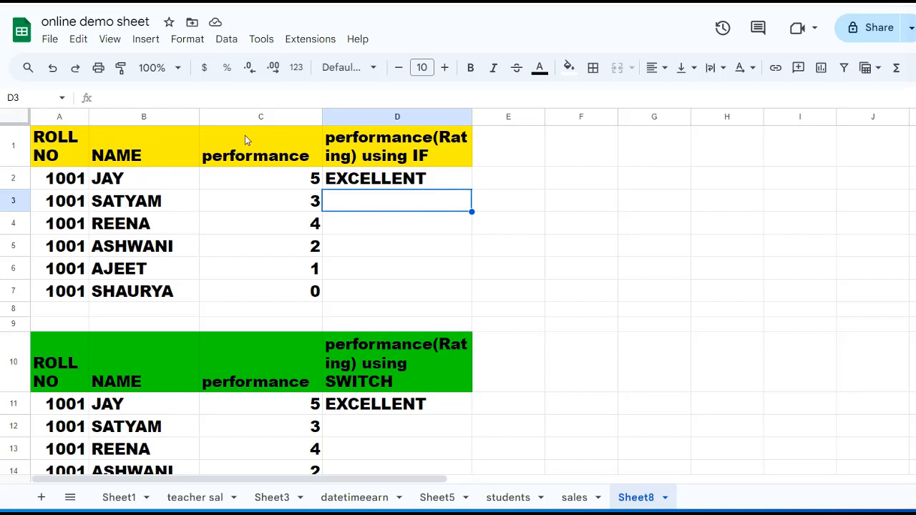
- Examine the performance scores in C2:C7 and the nested IF rating formula in D2
click(268, 156)
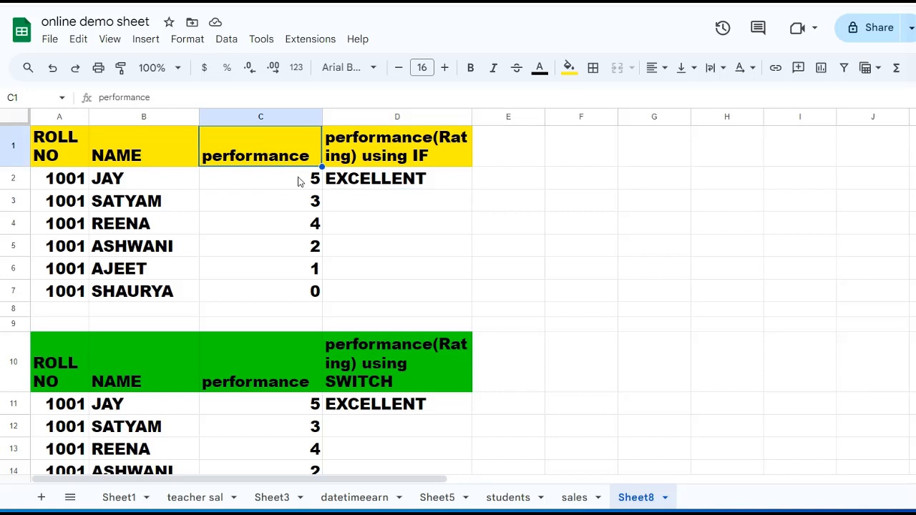
click(300, 179)
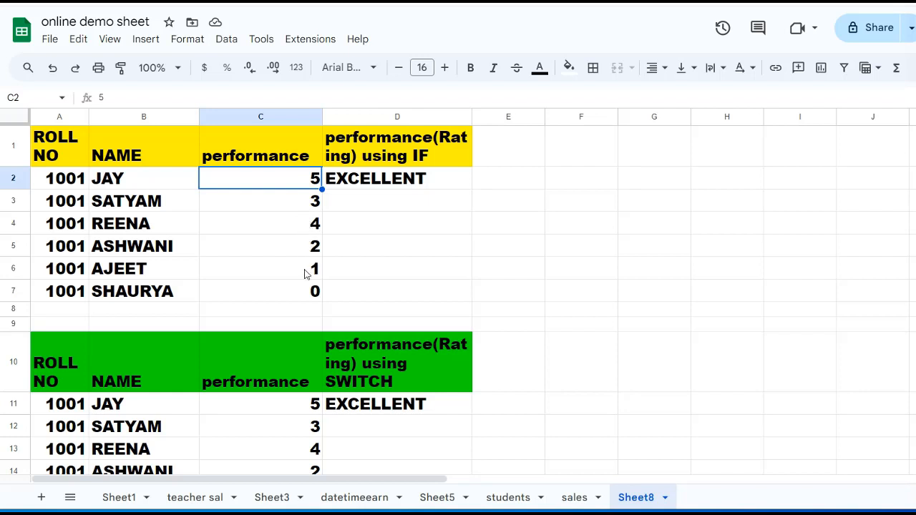
click(294, 291)
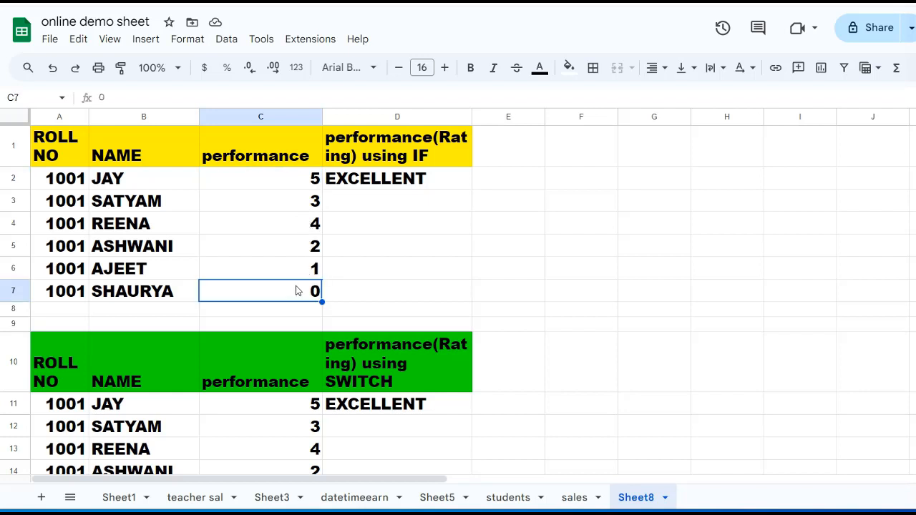
click(298, 181)
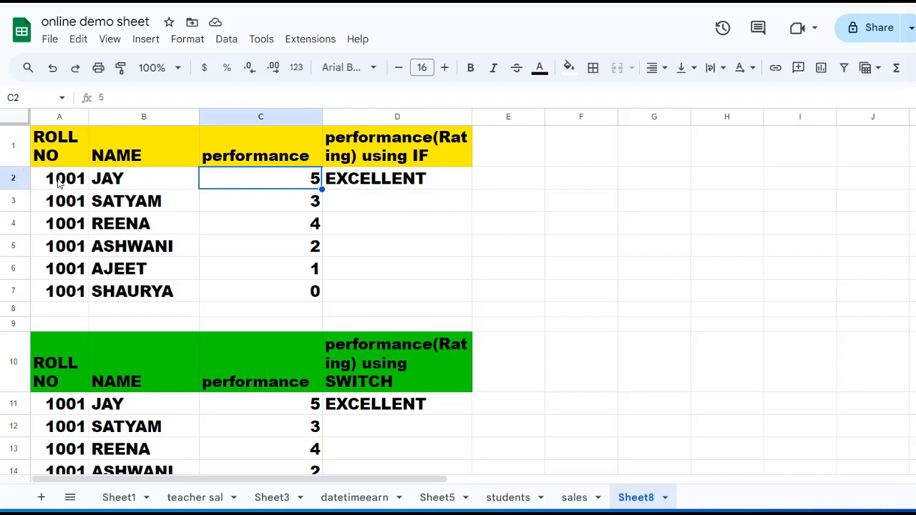
click(364, 181)
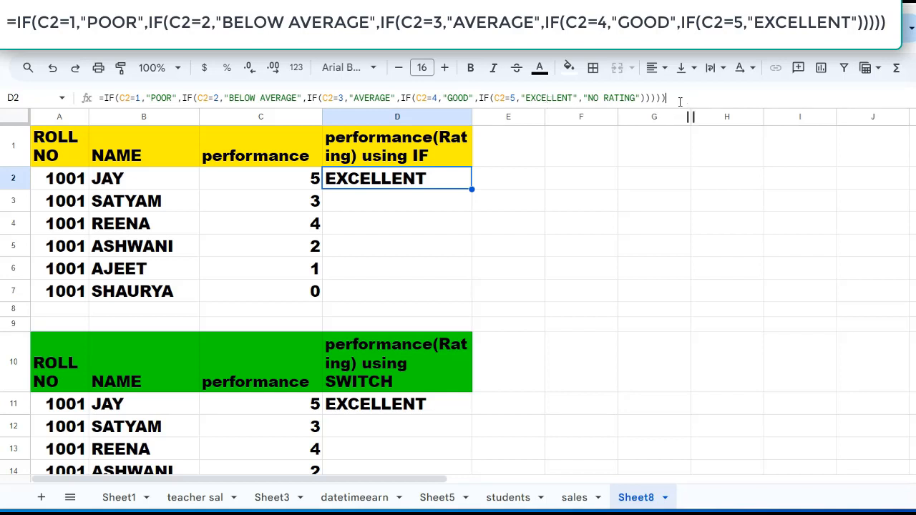
key(Return)
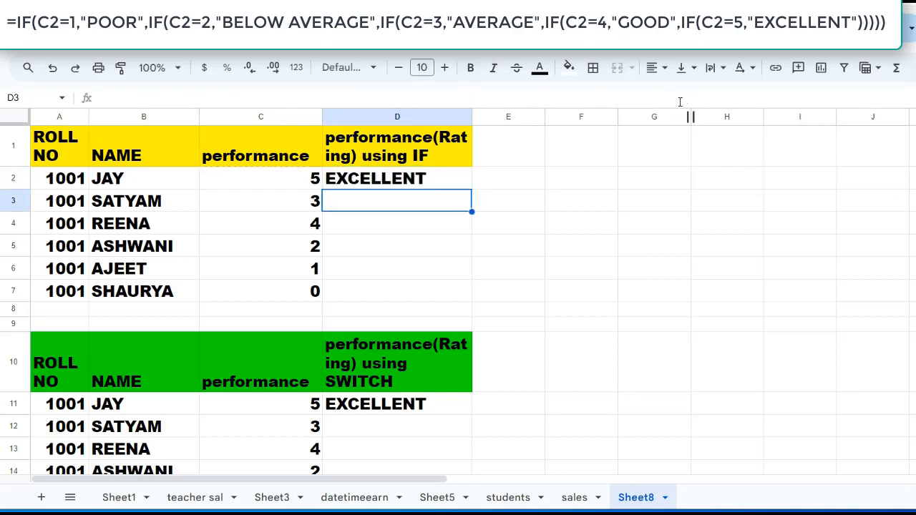
- Fill the nested IF rating formula from D2 down through D7
click(447, 184)
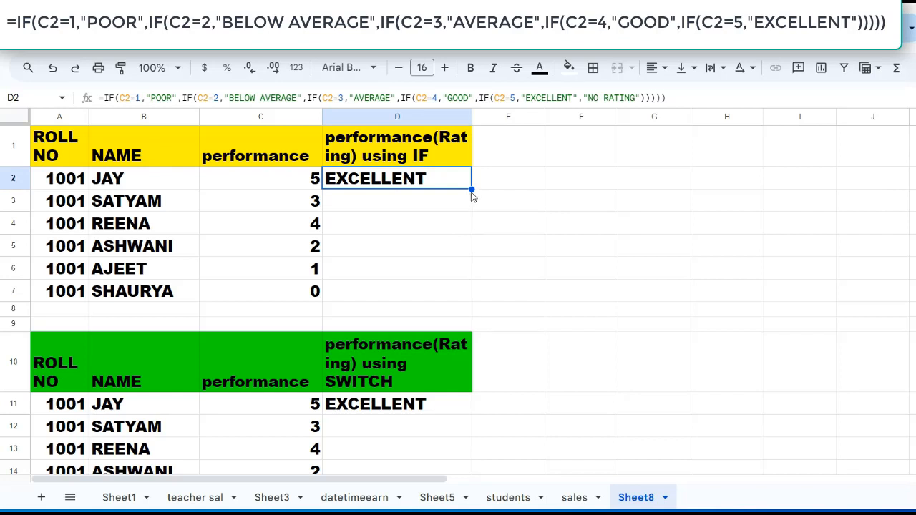
drag(472, 190, 430, 291)
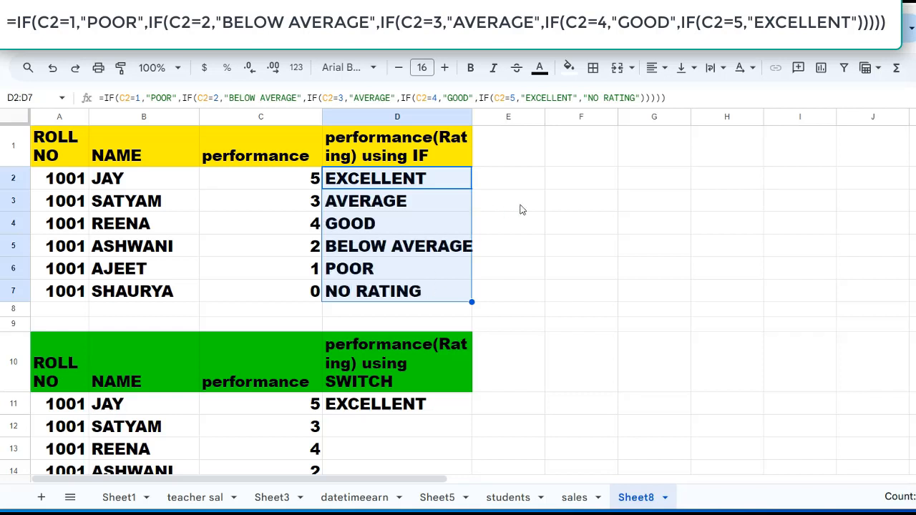
click(506, 180)
- Compare the IF formulas in D2 and D3 and check the headers of the green SWITCH table
click(404, 184)
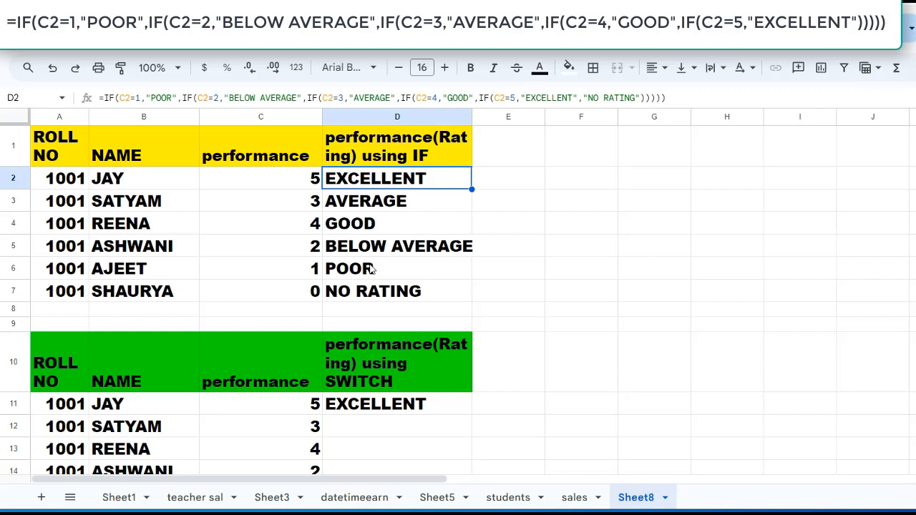
click(371, 200)
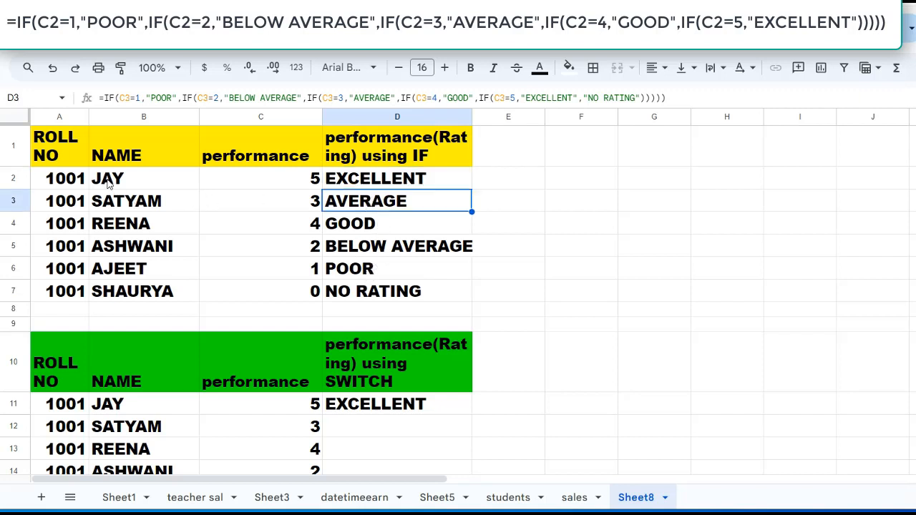
click(400, 362)
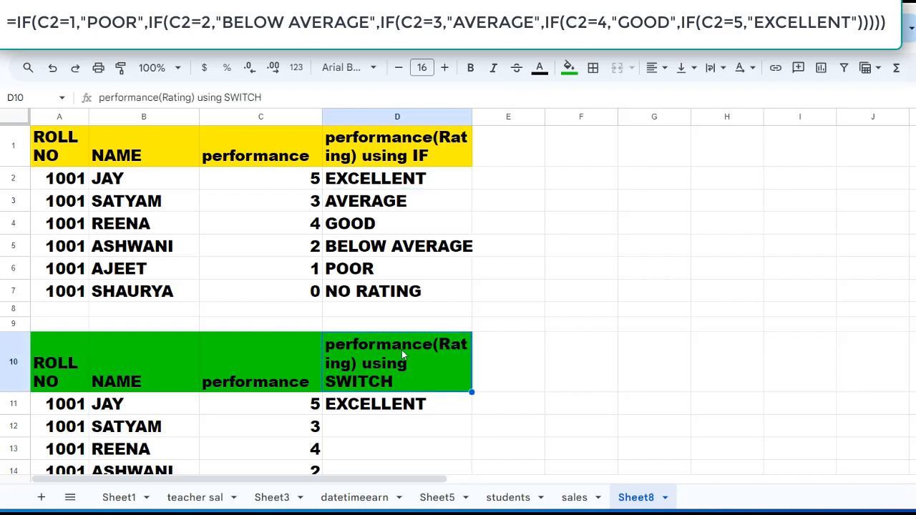
click(57, 363)
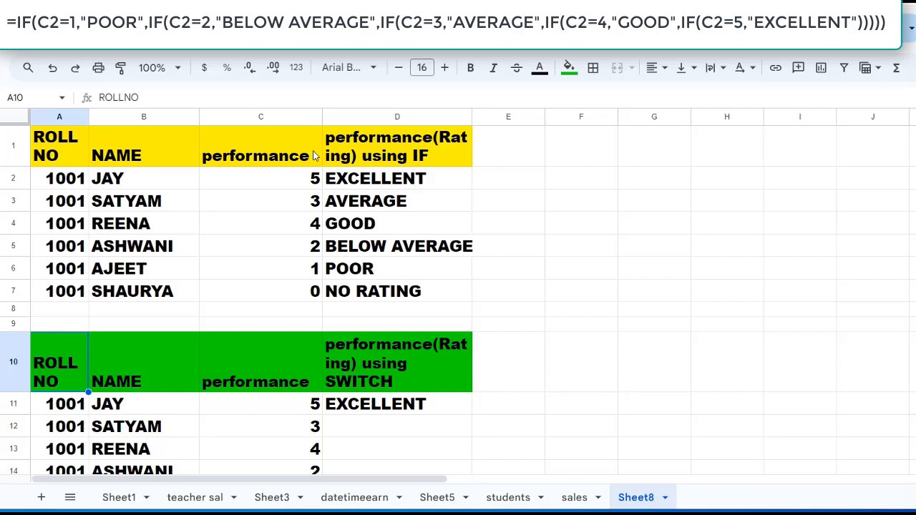
click(383, 184)
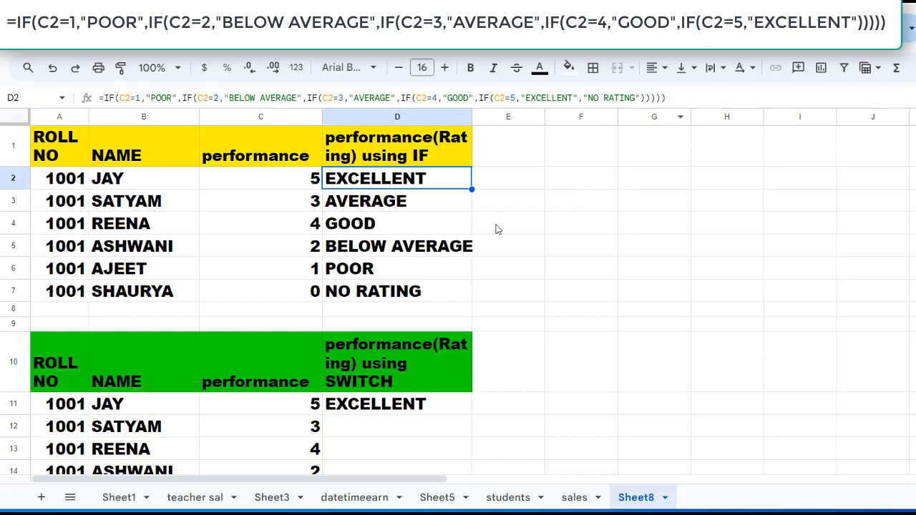
- Look through the green table's records and performance scores in rows 10 to 16 and the SWITCH formula in D11
click(78, 405)
key(Down)
key(Down)
key(Down)
key(Down)
key(Down)
key(Down)
key(Down)
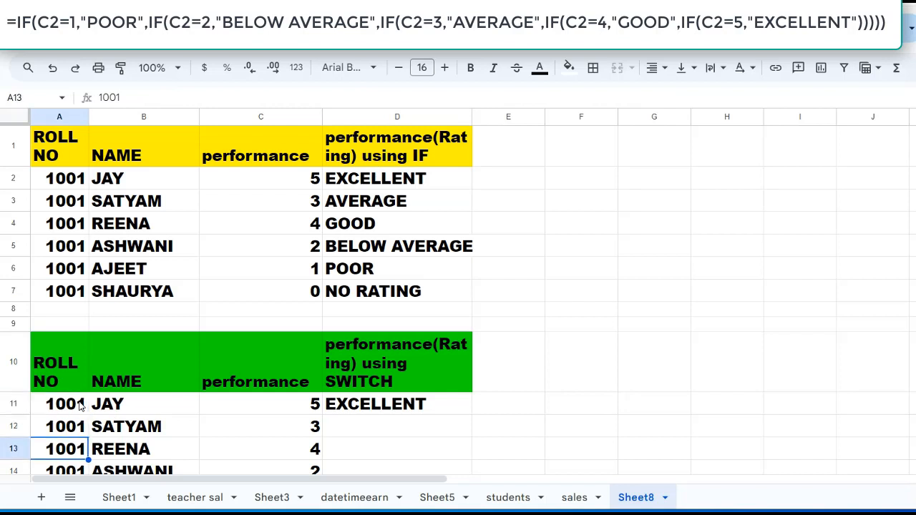
key(Up)
key(Up)
key(Up)
key(Up)
key(Up)
key(Up)
key(Up)
key(Up)
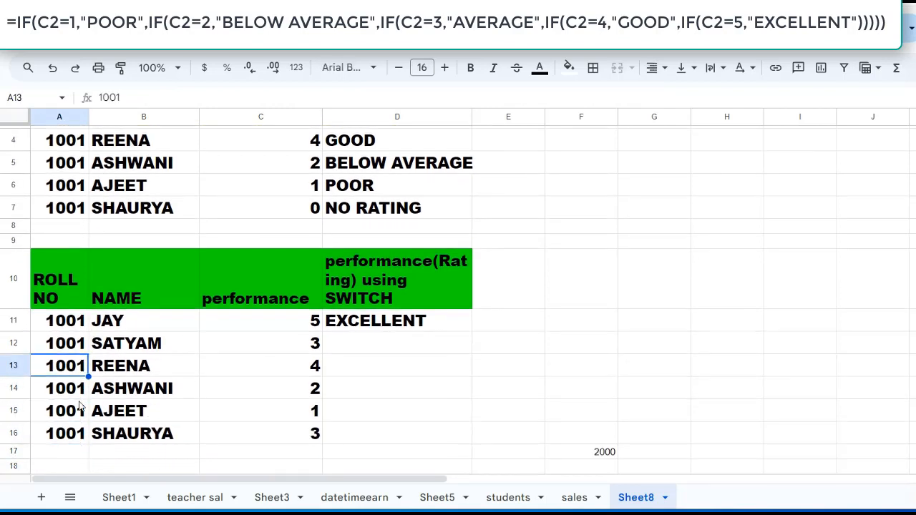
key(Right)
key(Right)
key(Right)
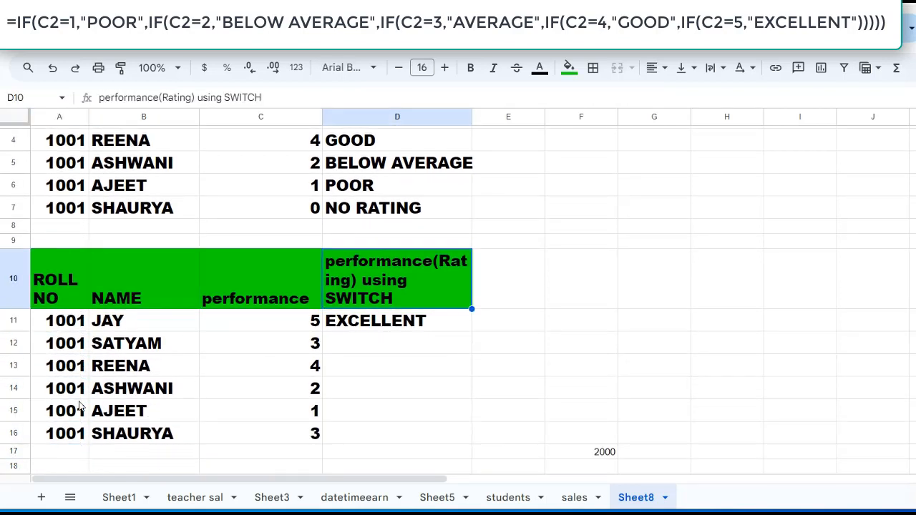
key(Left)
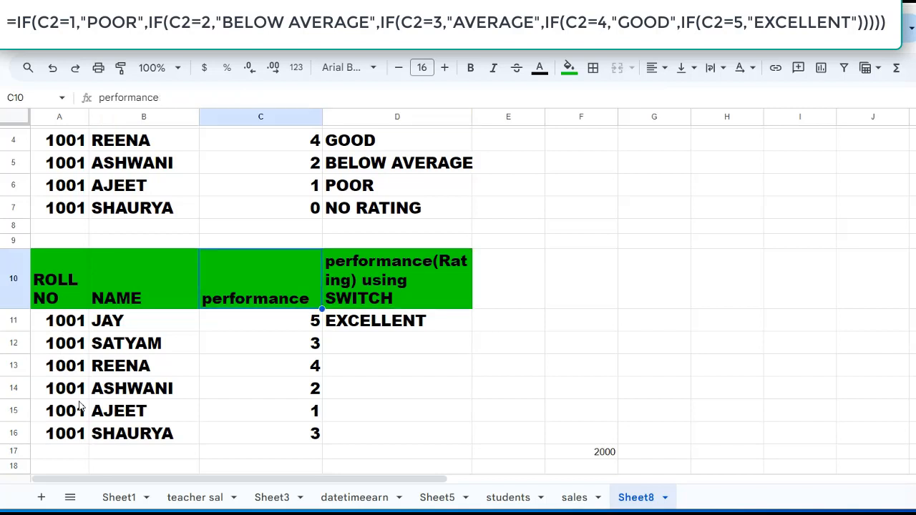
key(Down)
key(Down)
key(Down)
key(Down)
key(Down)
key(Down)
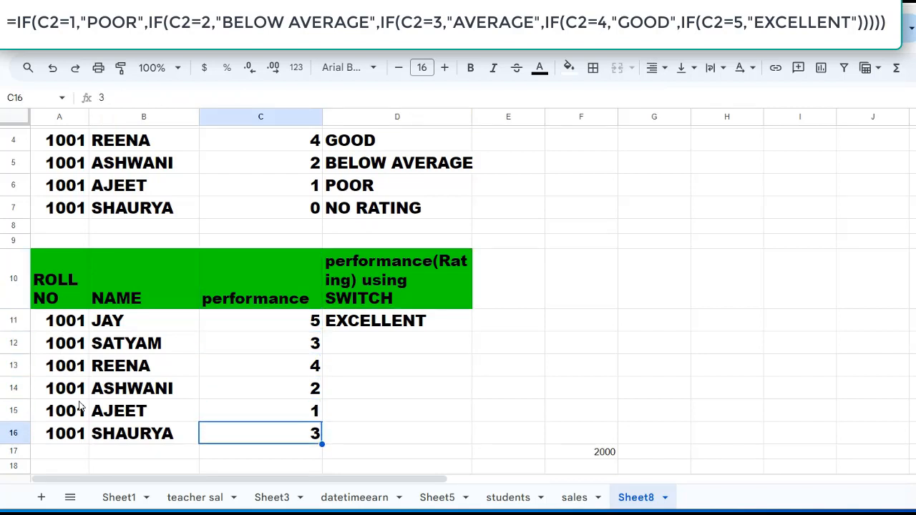
key(Up)
key(Up)
key(Up)
key(Up)
key(Up)
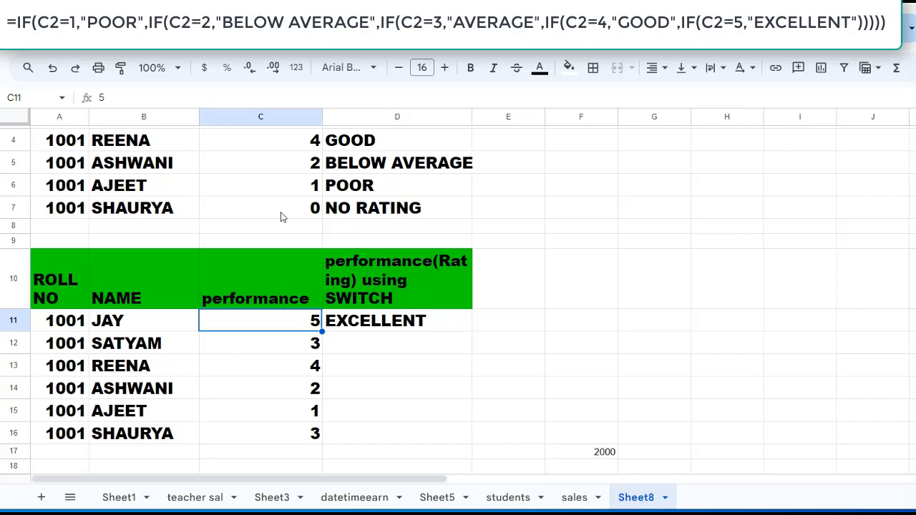
click(401, 324)
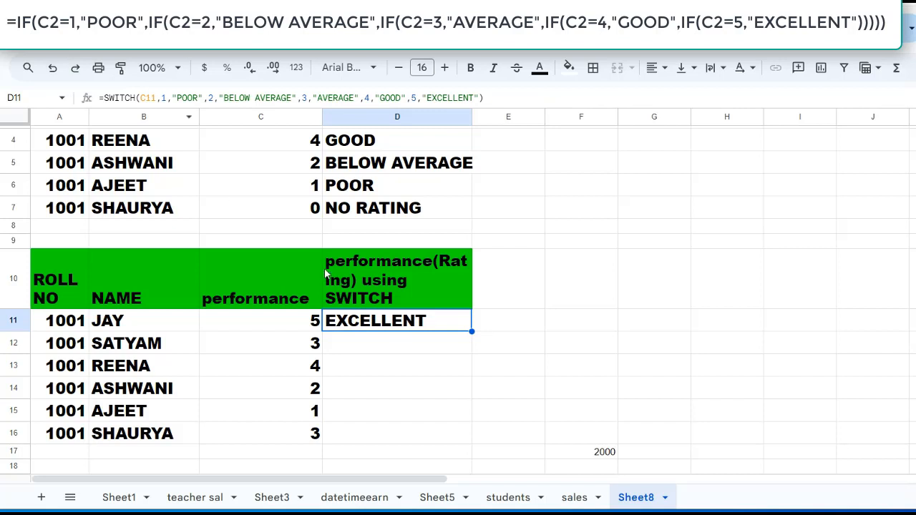
text(=)
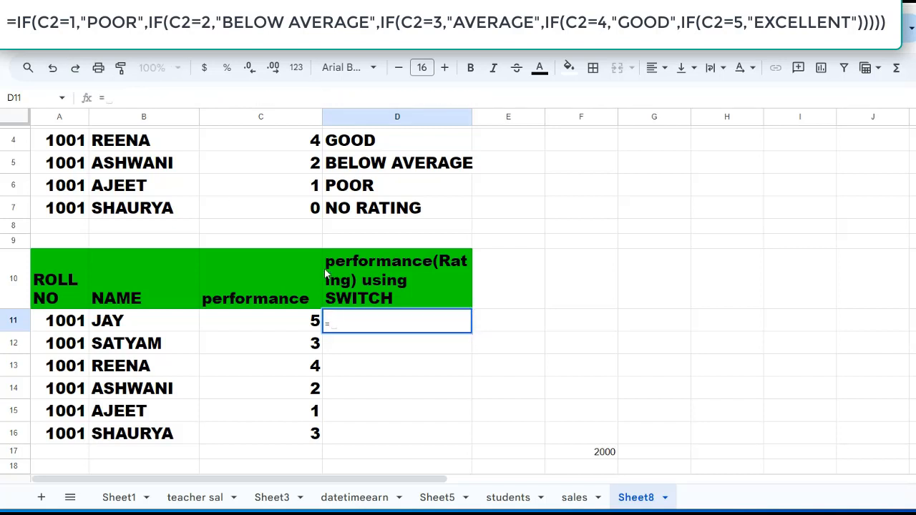
key(Escape)
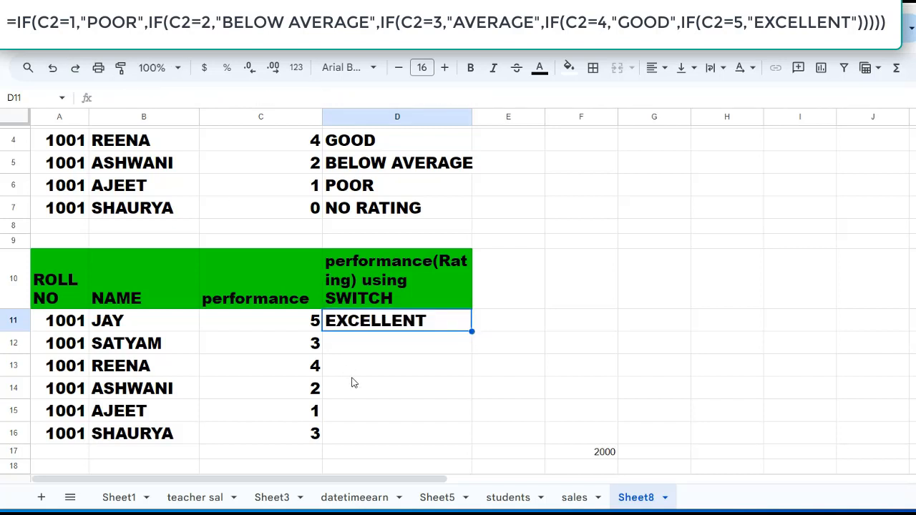
click(521, 326)
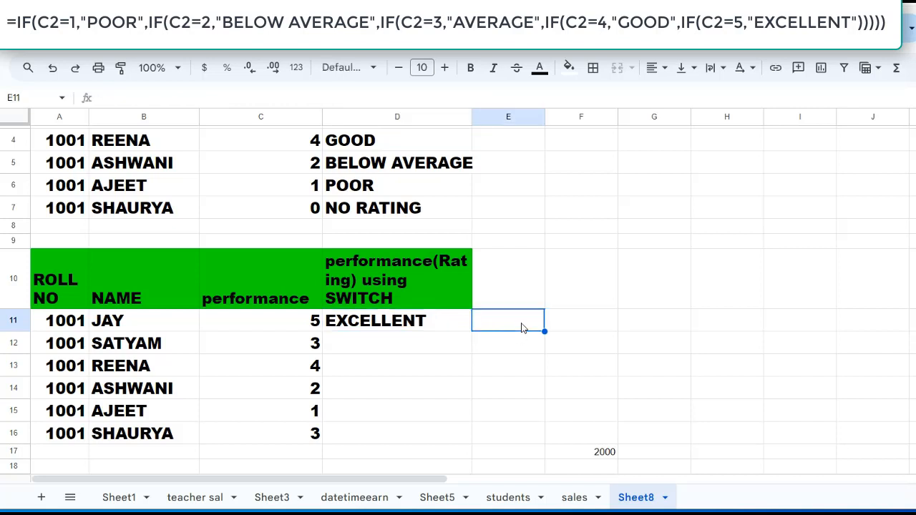
text(=si)
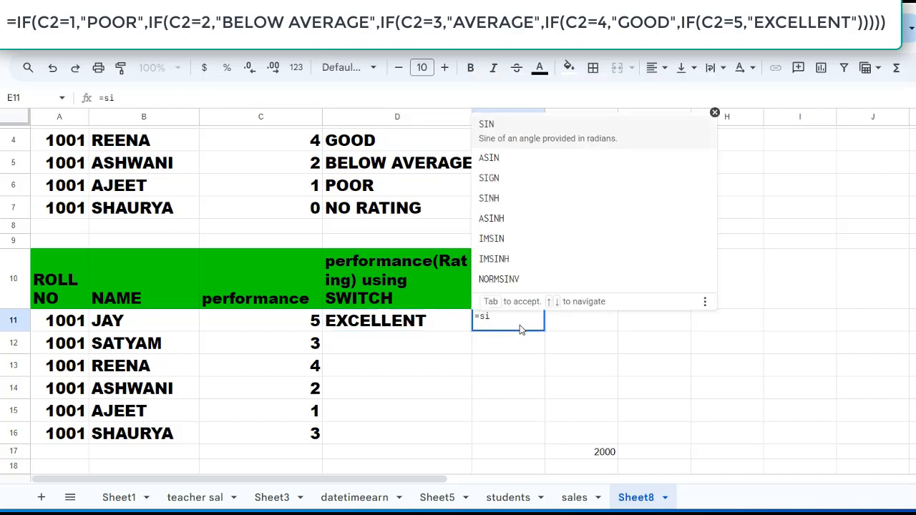
key(BackSpace)
text(w)
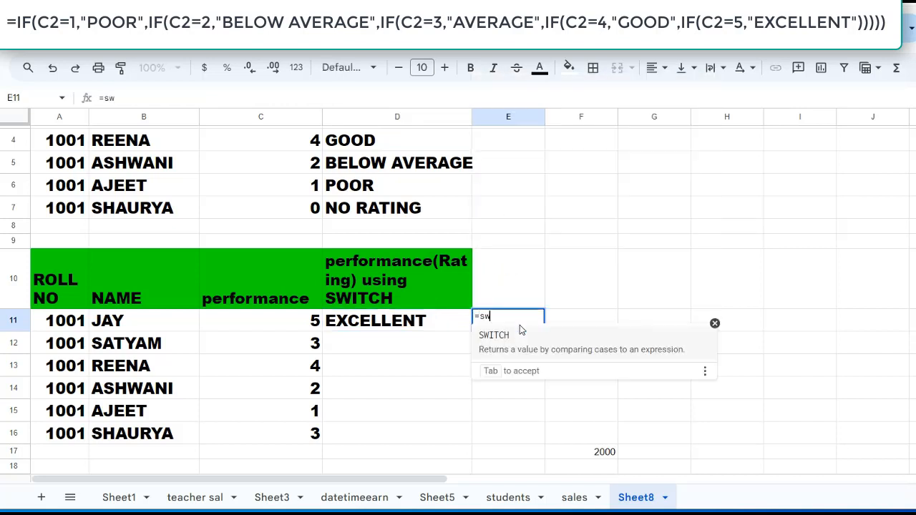
text(itch)
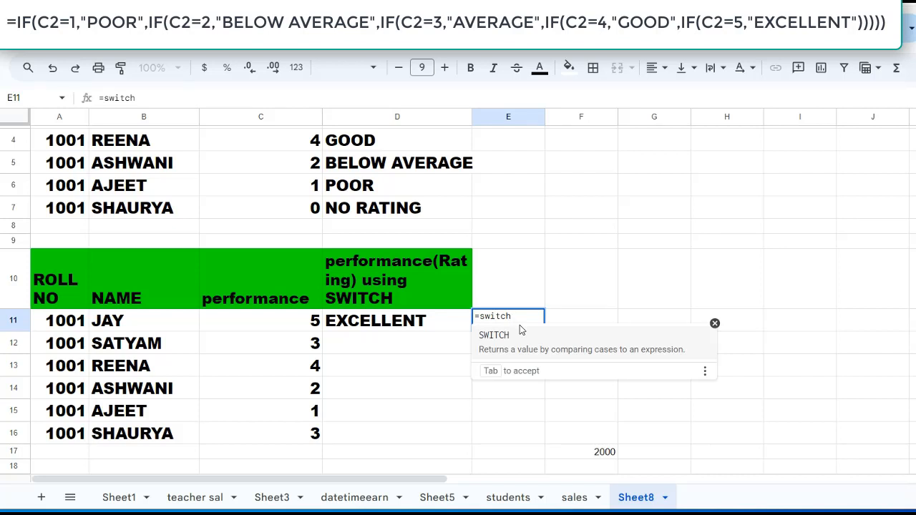
text(()
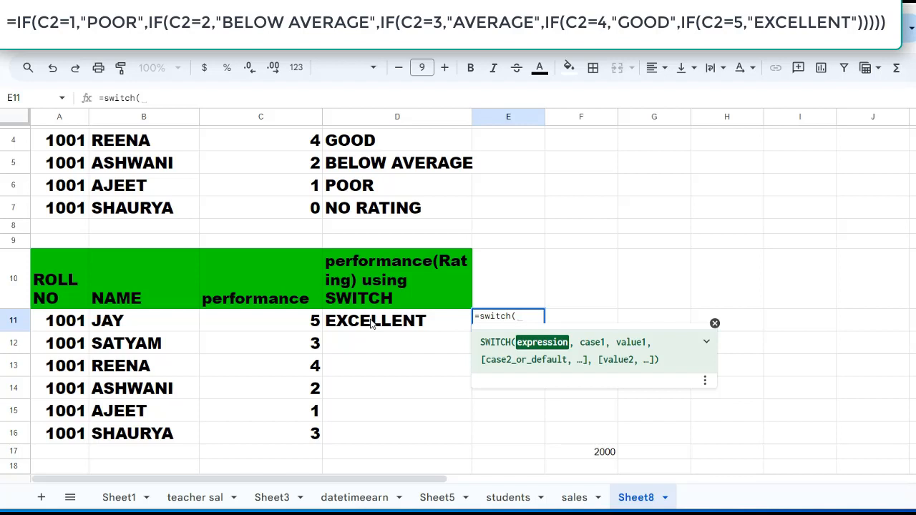
key(BackSpace)
key(BackSpace)
key(BackSpace)
key(BackSpace)
key(BackSpace)
key(BackSpace)
key(BackSpace)
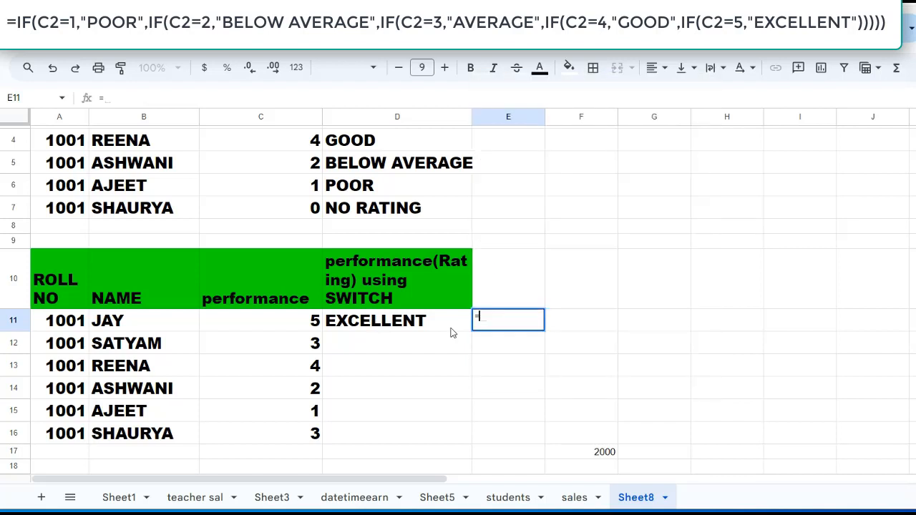
key(BackSpace)
- Examine the SWITCH formula in D11 and the performance cell C11 that it evaluates
click(451, 330)
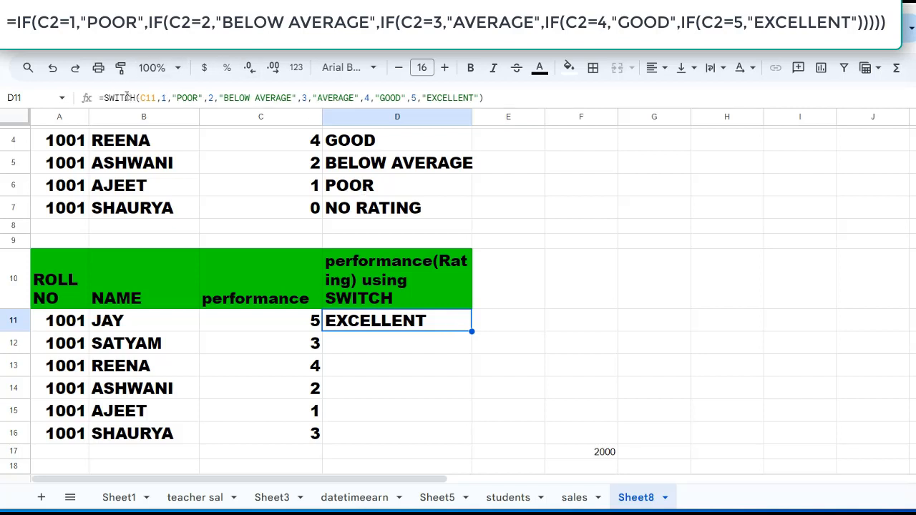
click(308, 327)
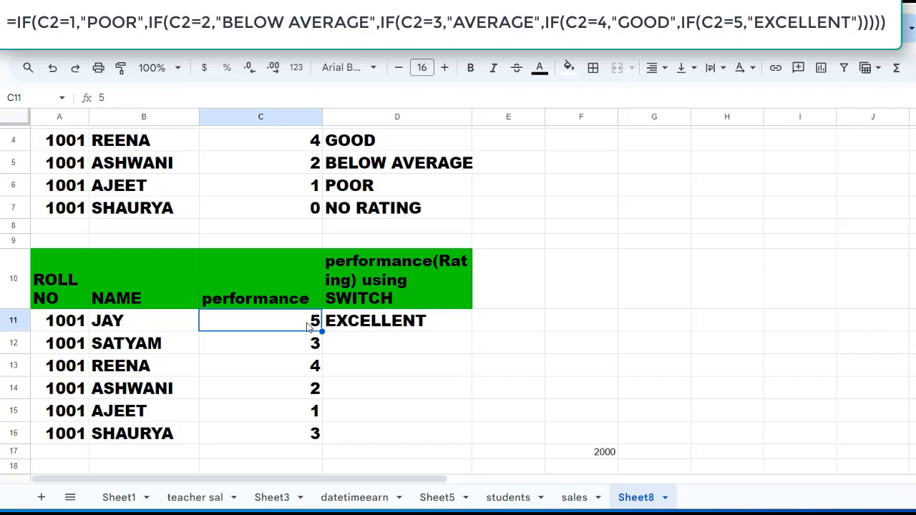
click(357, 325)
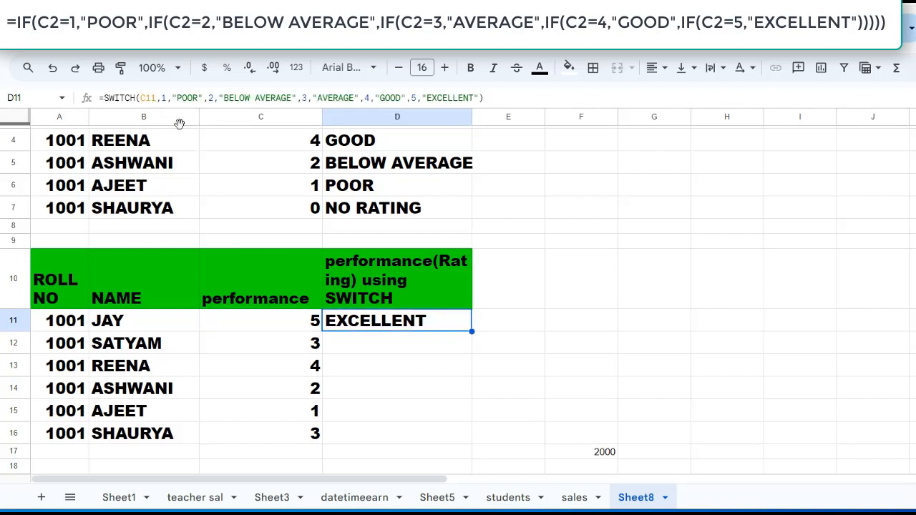
click(503, 328)
text(siw)
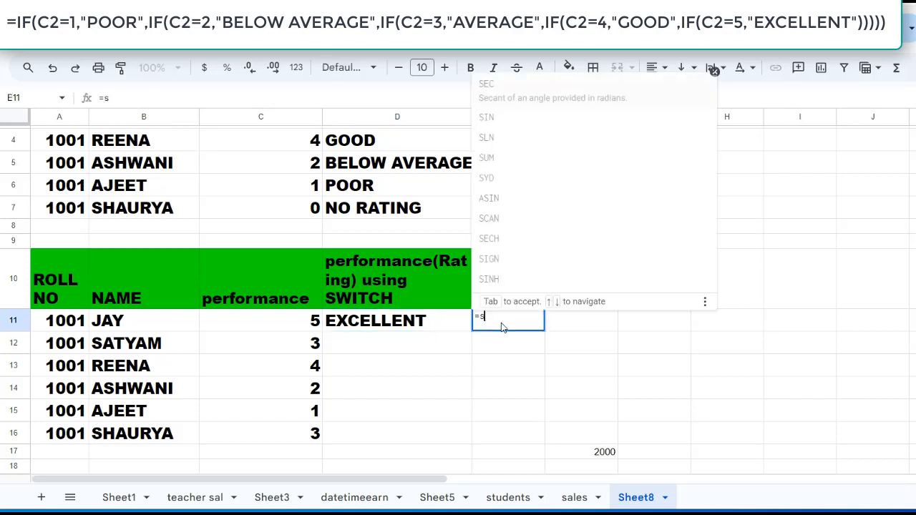
key(BackSpace)
key(BackSpace)
text(witch)
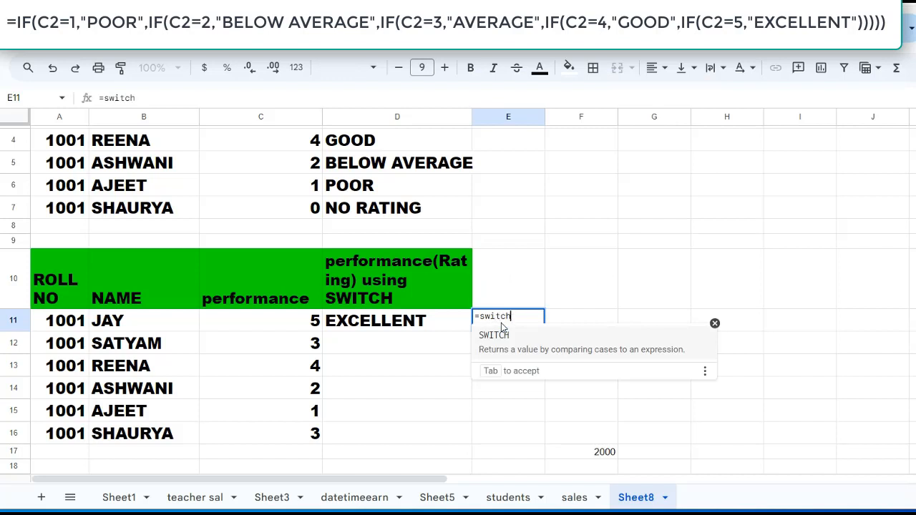
text(()
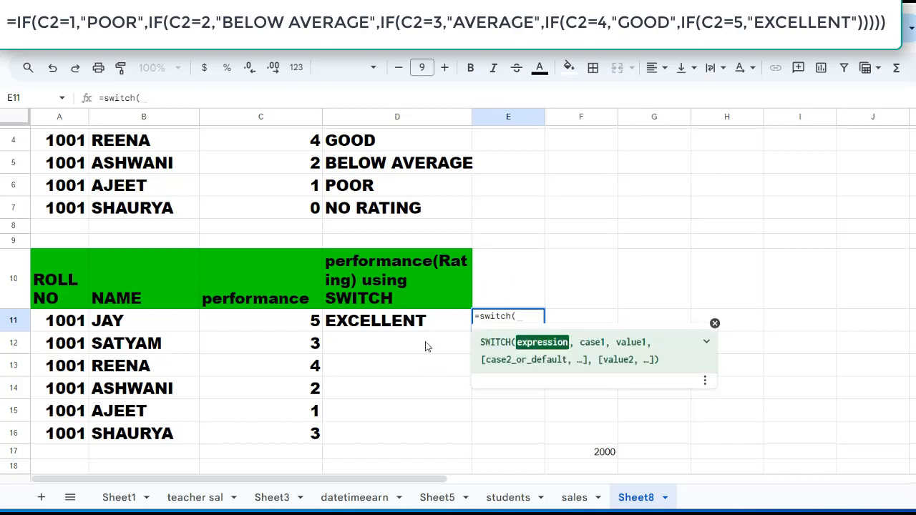
click(314, 325)
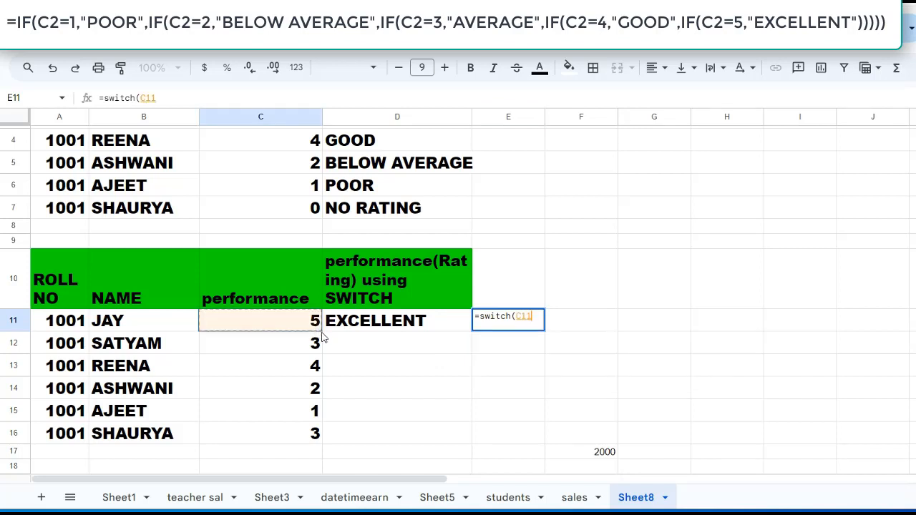
text(,)
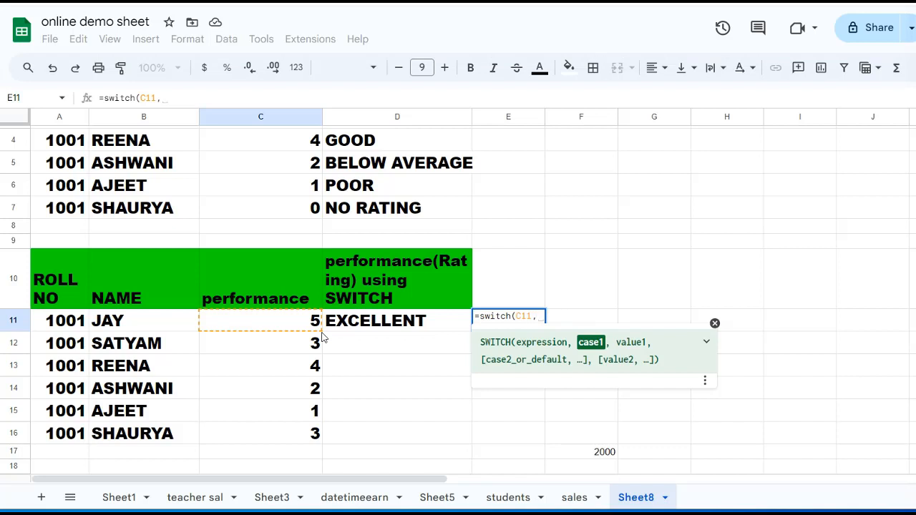
text(5)
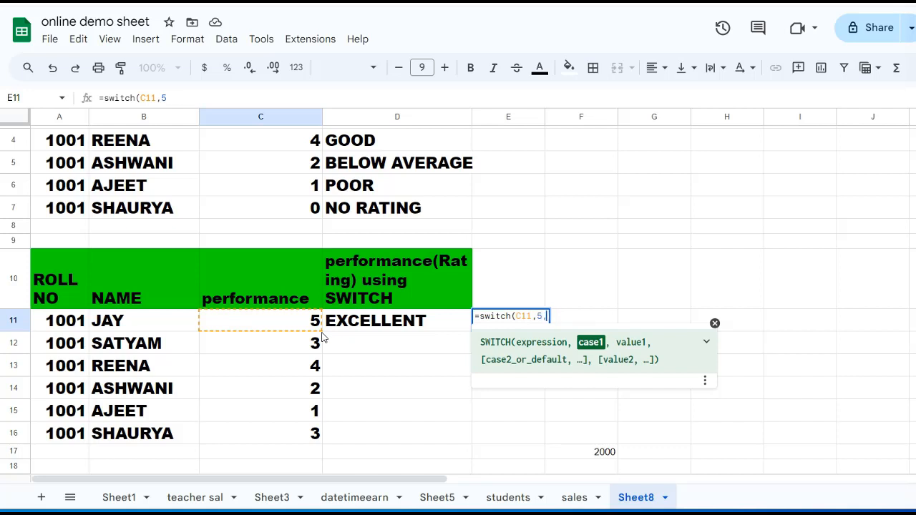
text(,")
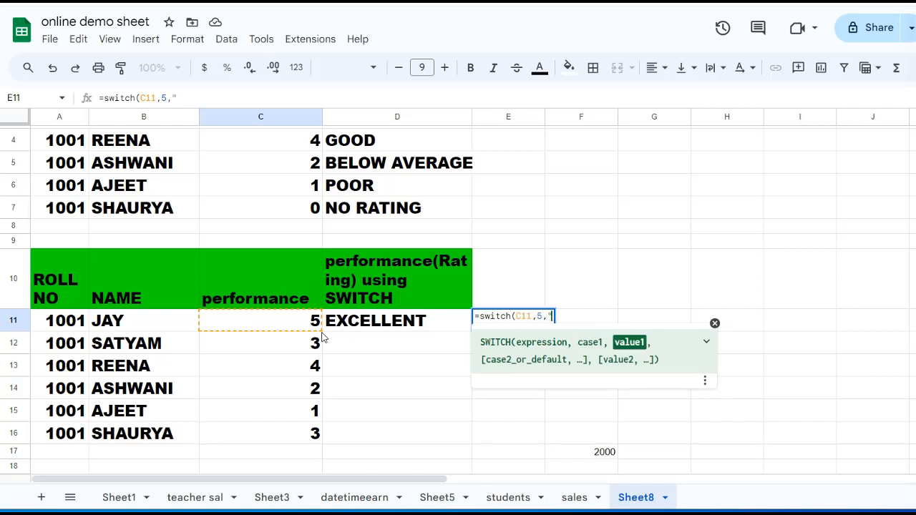
text(excellent)
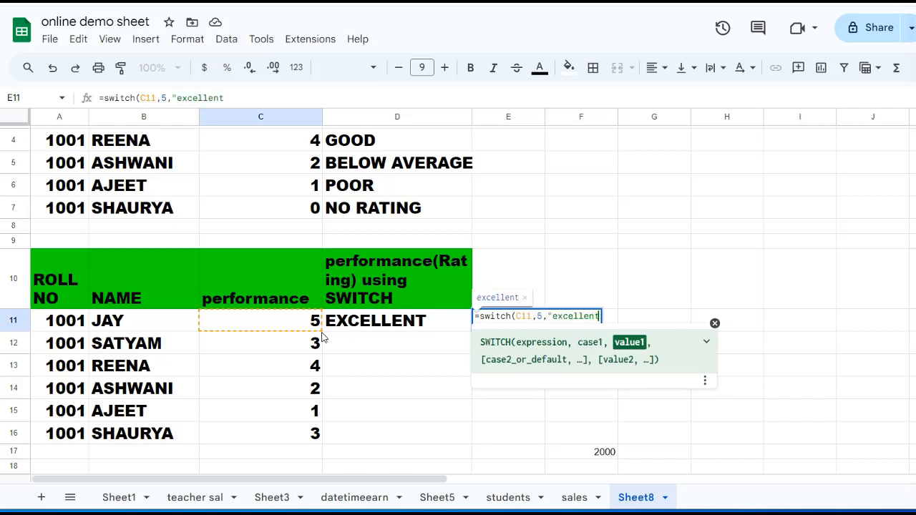
text(,4,)
key(BackSpace)
key(BackSpace)
key(BackSpace)
key(BackSpace)
key(BackSpace)
key(BackSpace)
key(BackSpace)
key(BackSpace)
key(BackSpace)
key(BackSpace)
key(BackSpace)
key(BackSpace)
key(BackSpace)
key(BackSpace)
key(BackSpace)
key(BackSpace)
key(BackSpace)
key(BackSpace)
key(BackSpace)
key(BackSpace)
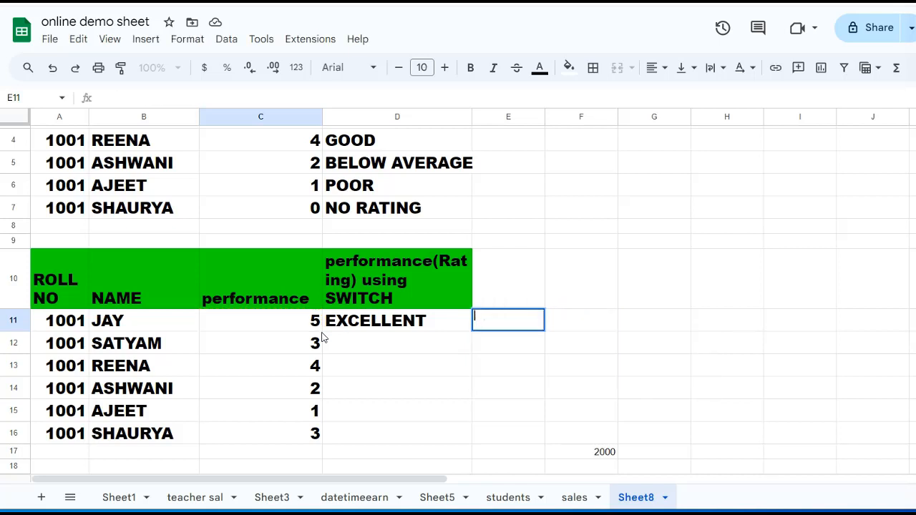
key(Return)
key(Up)
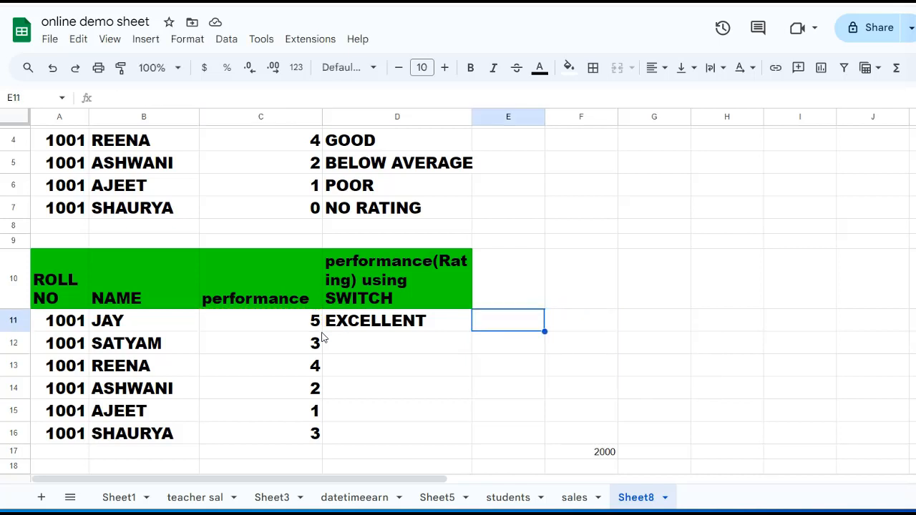
- Review the SWITCH formula in D11 and fill it down through D16
key(Left)
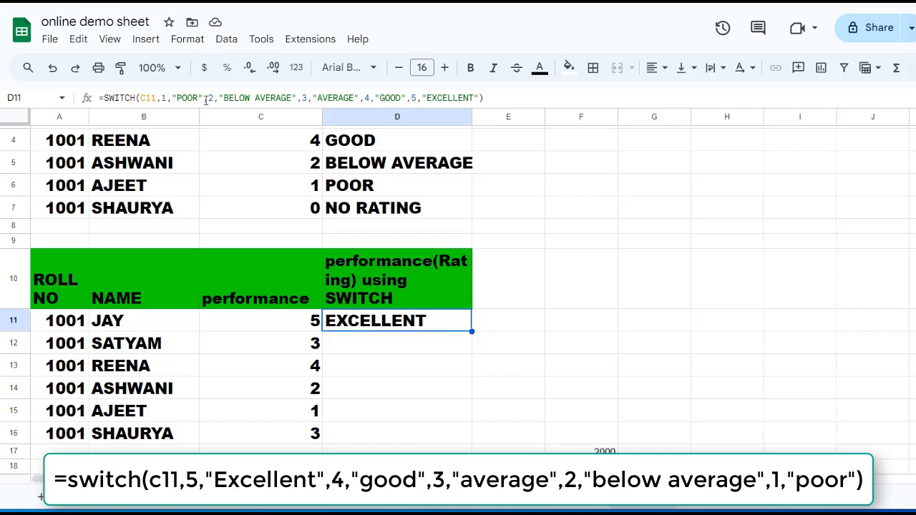
click(510, 95)
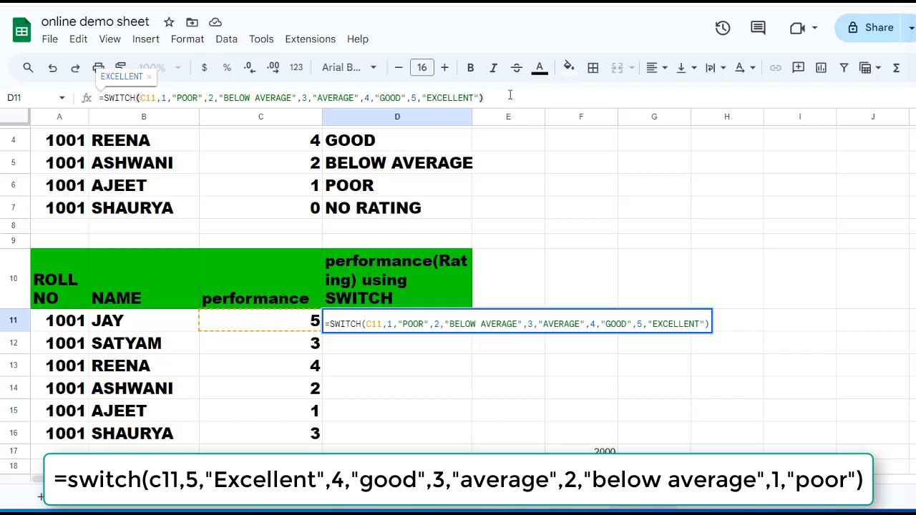
key(Return)
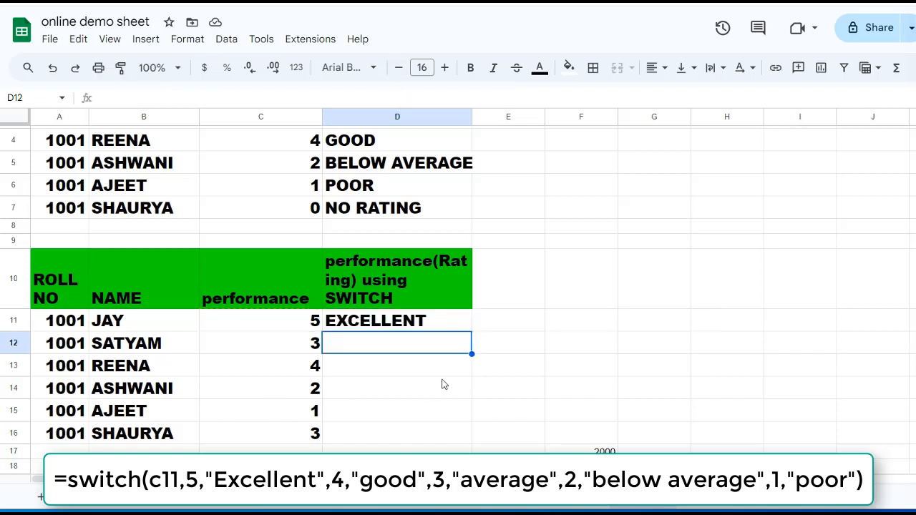
click(430, 323)
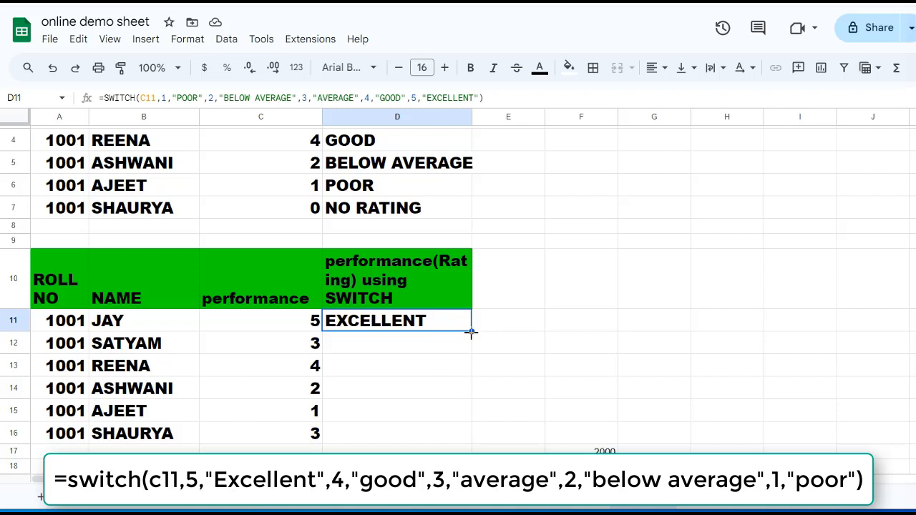
drag(472, 332, 484, 428)
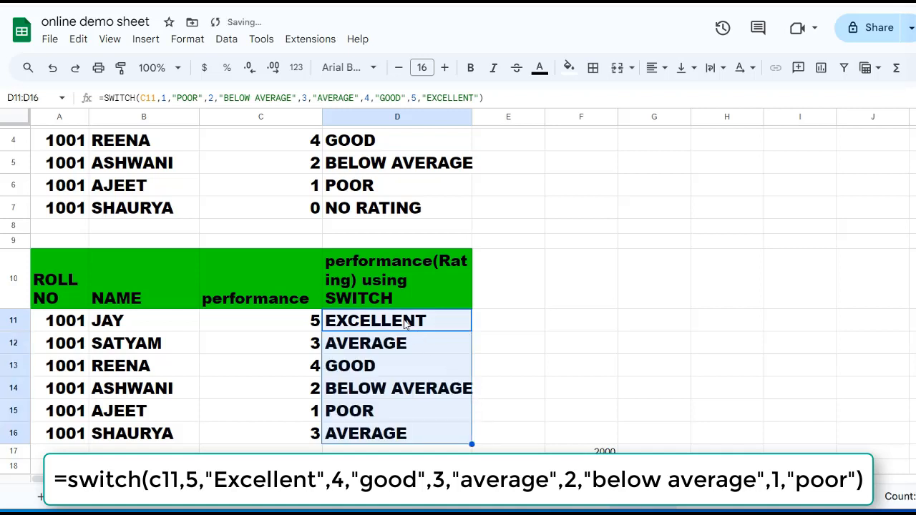
- Check the filled SWITCH ratings in D12 to D16 against the performance scores in column C
key(Down)
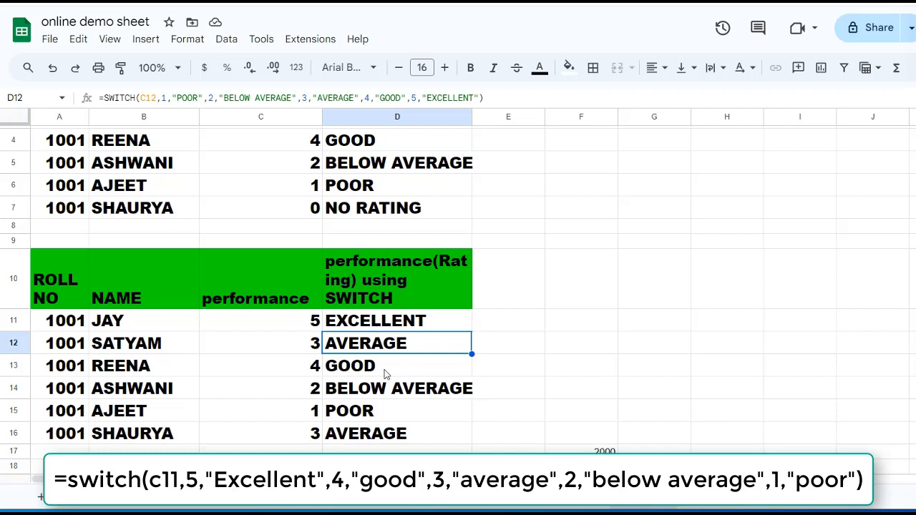
click(378, 412)
click(384, 440)
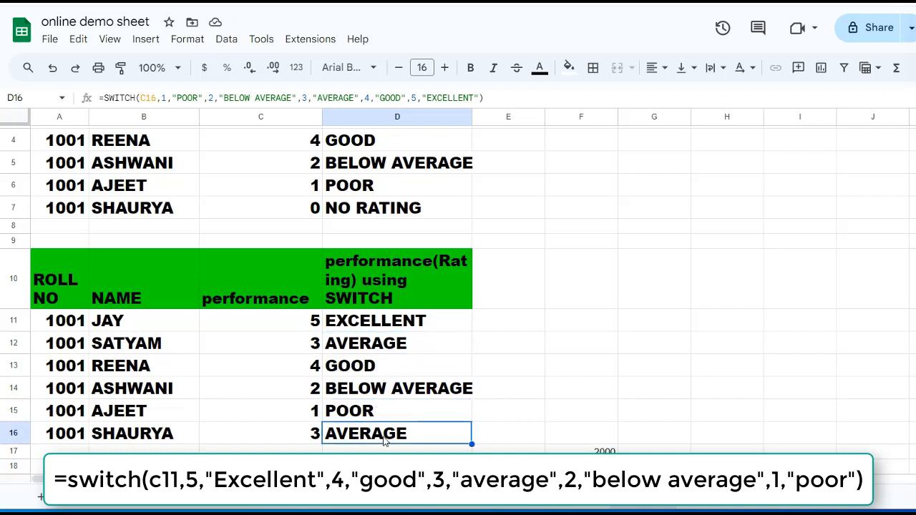
click(316, 344)
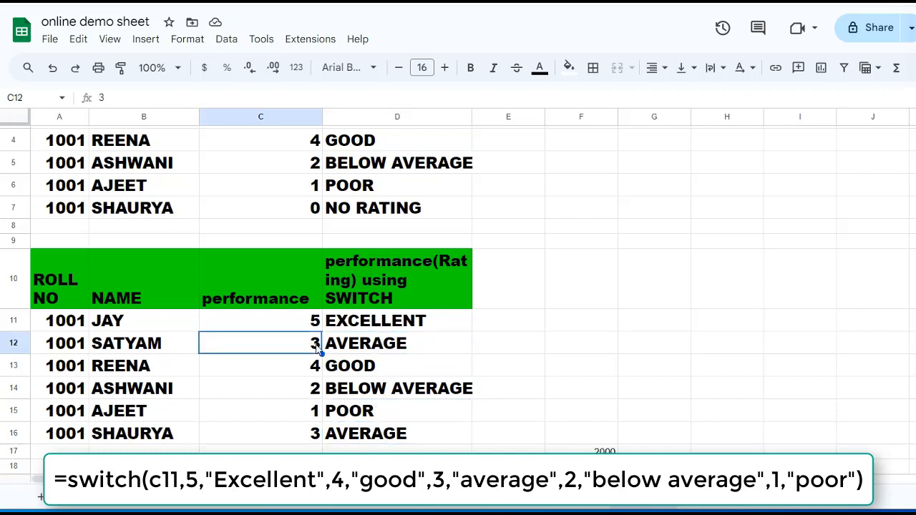
click(312, 434)
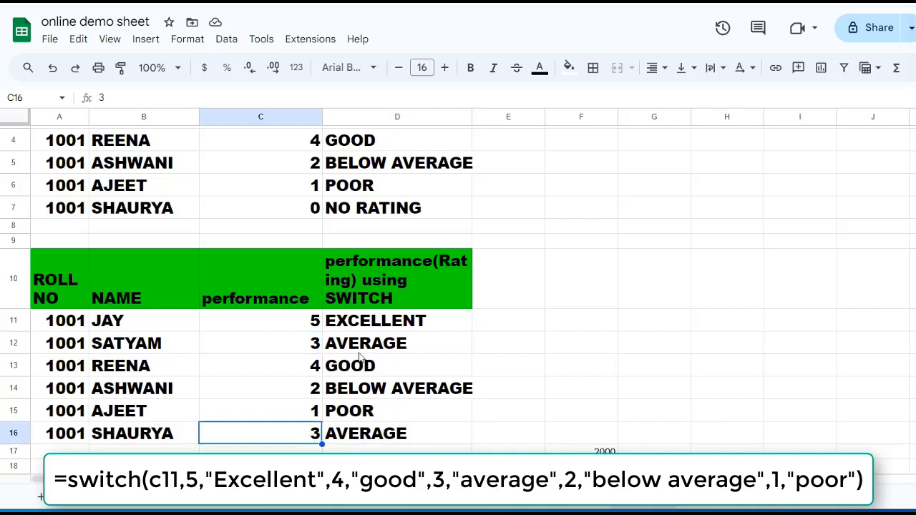
click(302, 365)
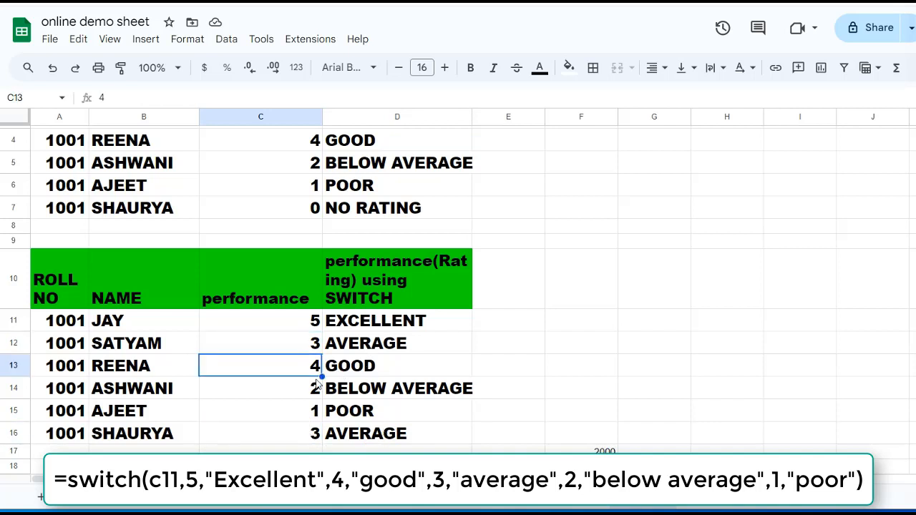
click(310, 390)
click(370, 392)
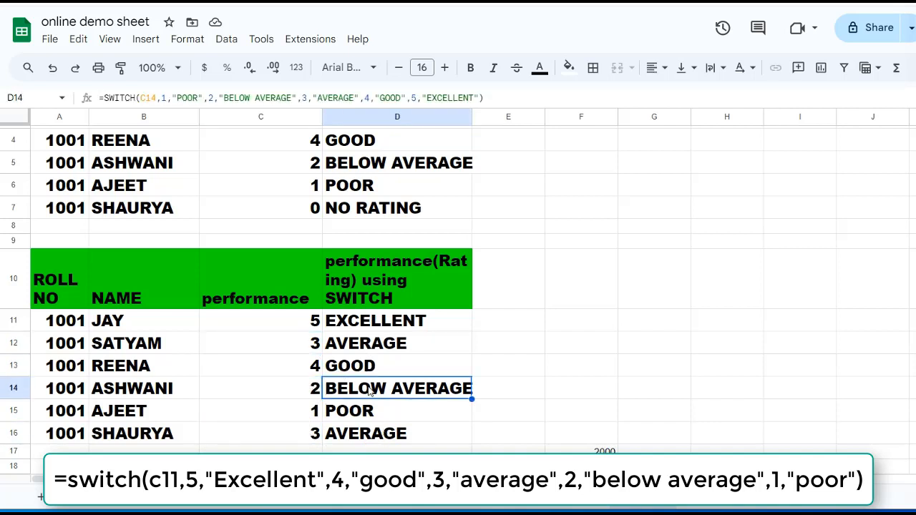
- Compare the SWITCH formula in D11 with the nested IF formula in D2
click(365, 326)
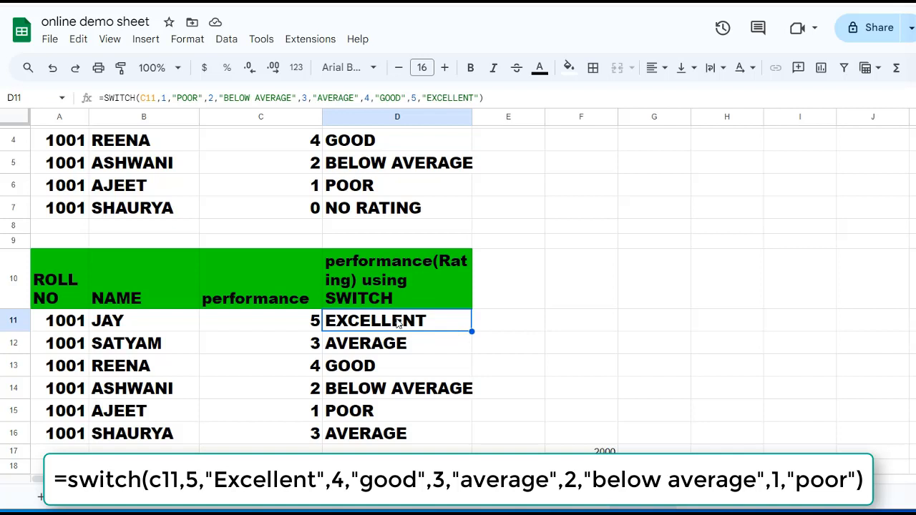
key(Up)
key(Up)
key(Up)
key(Up)
key(Up)
key(Up)
key(Up)
key(Up)
key(Up)
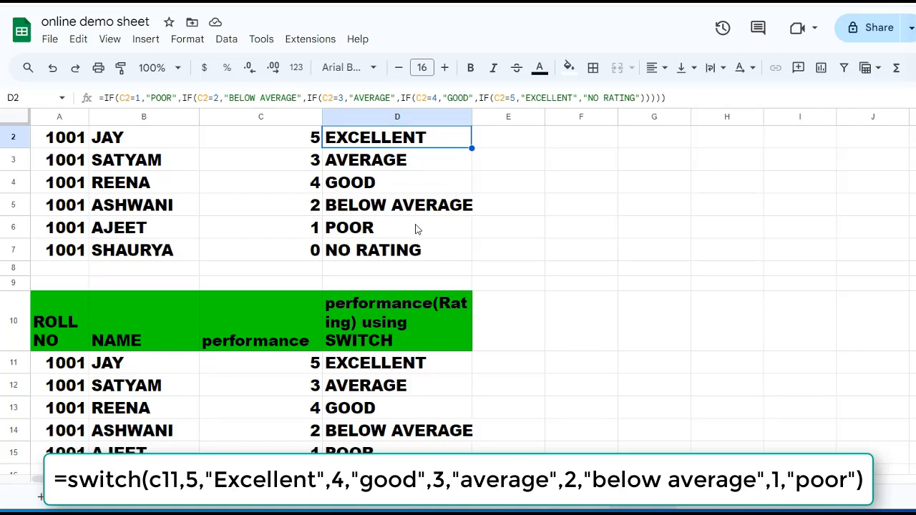
- Step through the SWITCH formulas in column D of the green table, starting from D11
click(381, 365)
key(Down)
key(Down)
key(Down)
key(Down)
key(Down)
key(Down)
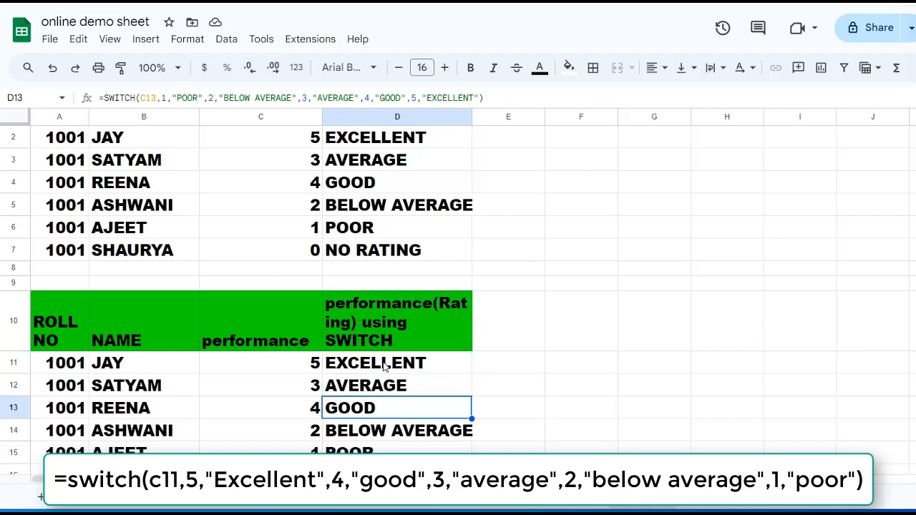
key(Up)
key(Up)
key(Up)
key(Up)
key(Up)
key(Up)
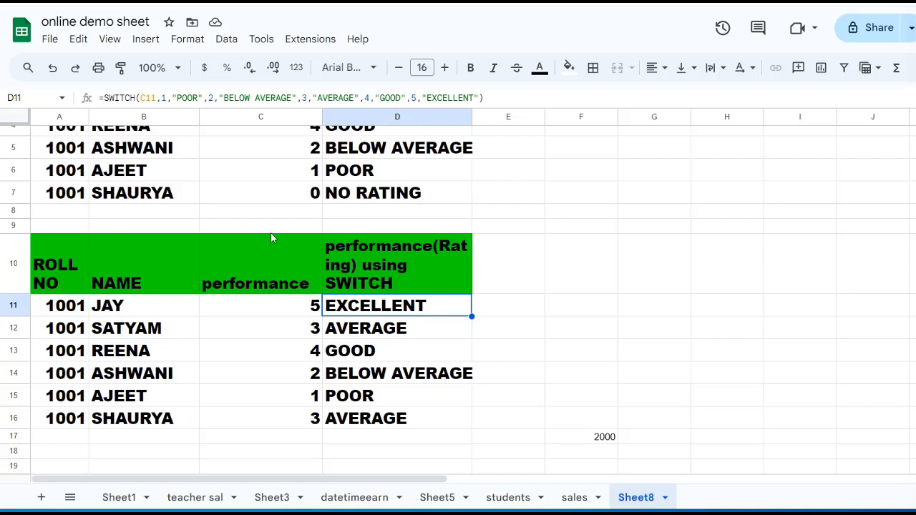
- Move down column B from the SWITCH table through the TEACHERS table to row 28
click(148, 329)
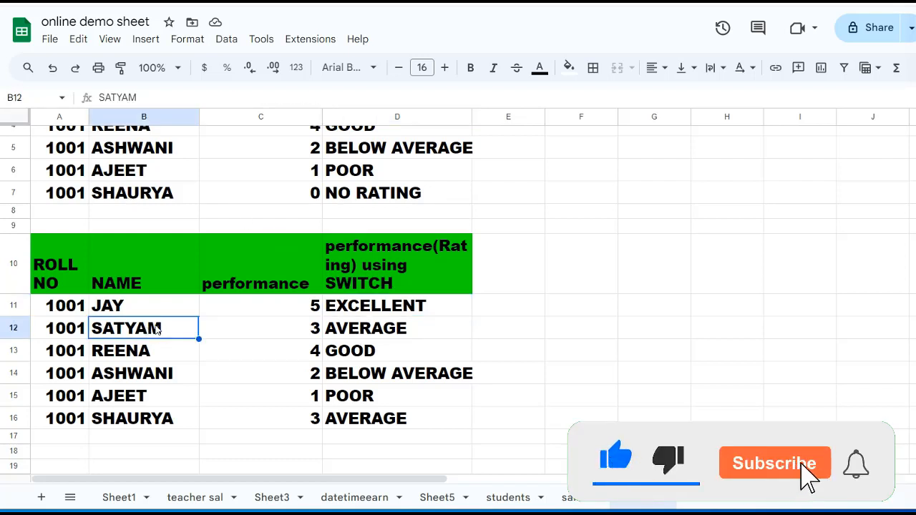
key(Left)
key(Right)
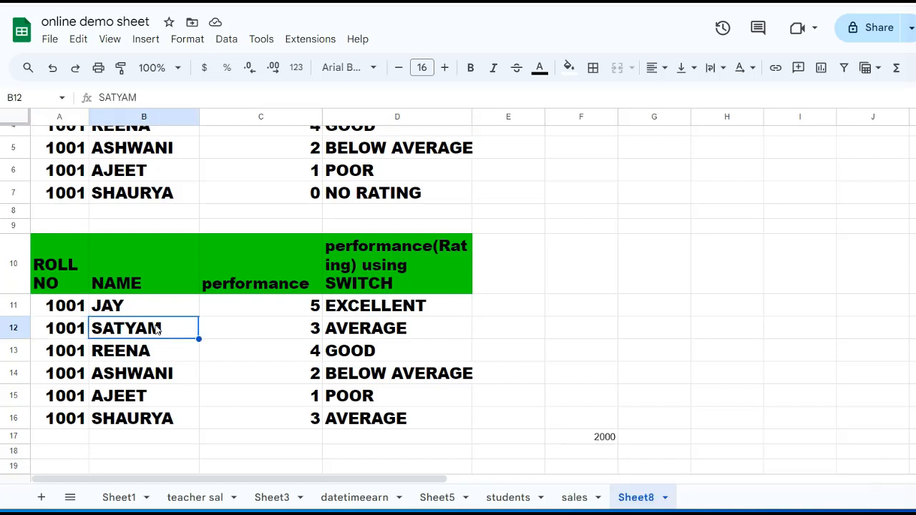
key(Down)
key(Down)
key(Down)
key(Down)
key(Down)
key(Down)
key(Down)
key(Down)
key(Down)
key(Down)
key(Down)
key(Down)
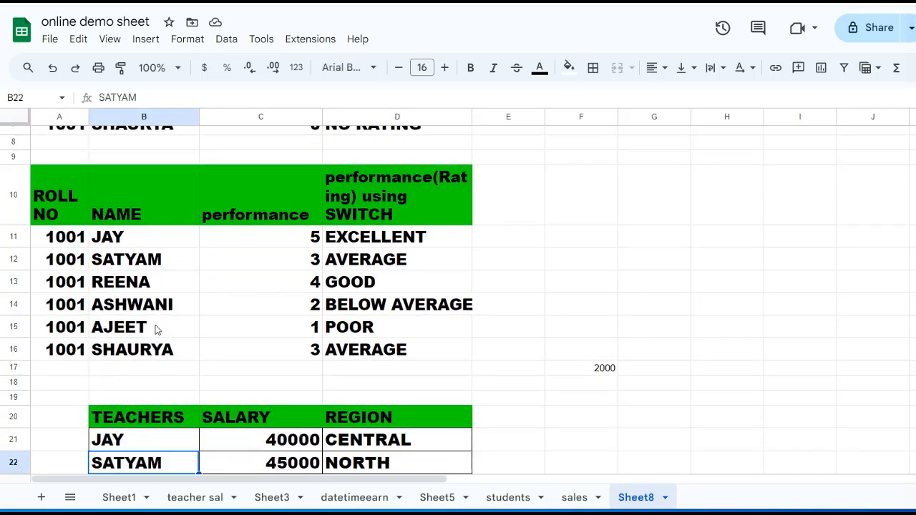
key(Down)
key(Down)
key(Down)
key(Down)
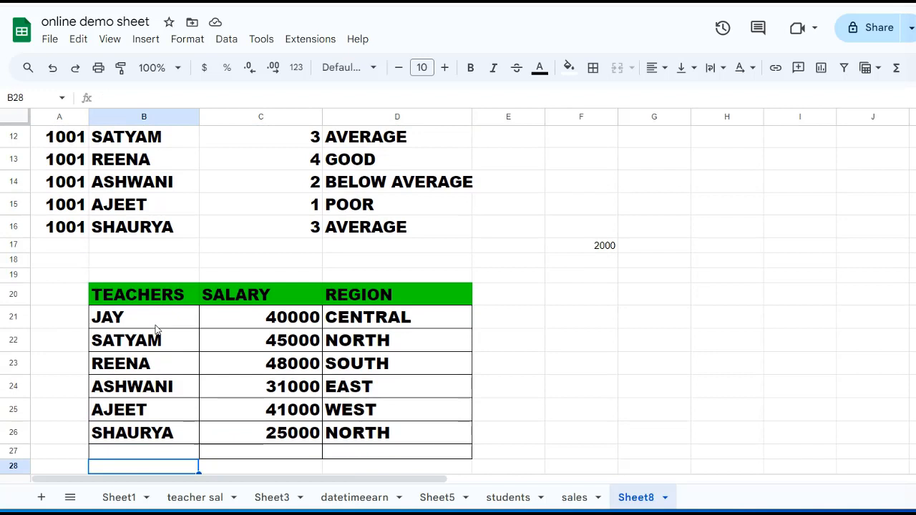
- Examine the TEACHERS, SALARY and REGION columns of the table in rows 20 to 26 and the empty cells E20 and E21 beside it
key(Up)
key(Up)
key(Up)
key(Up)
key(Up)
key(Up)
key(Up)
key(Up)
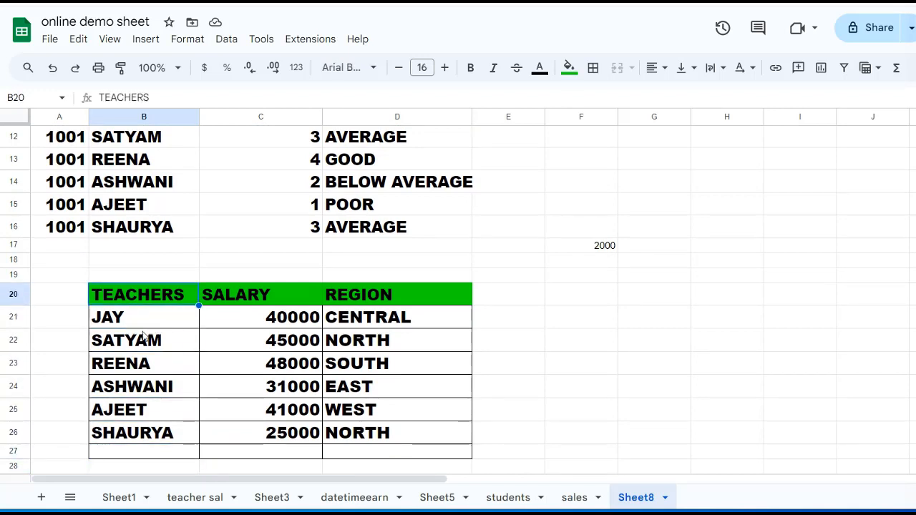
click(141, 324)
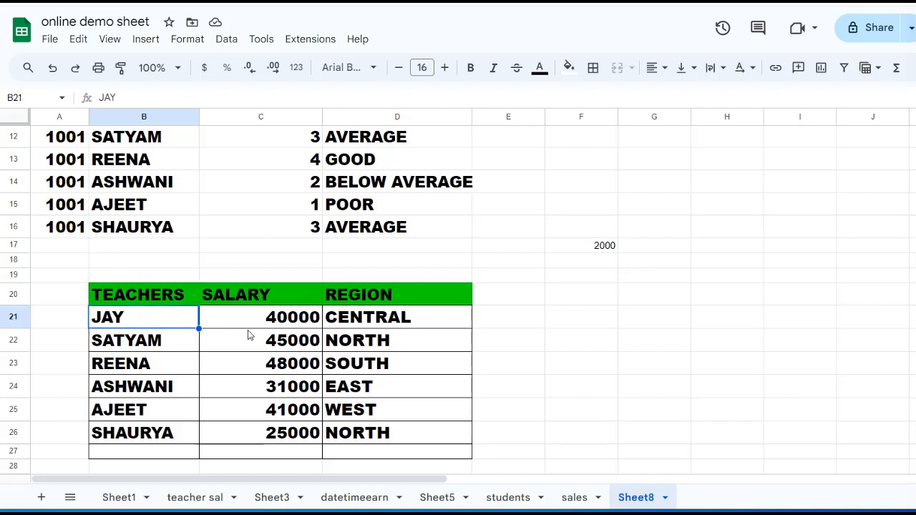
click(280, 323)
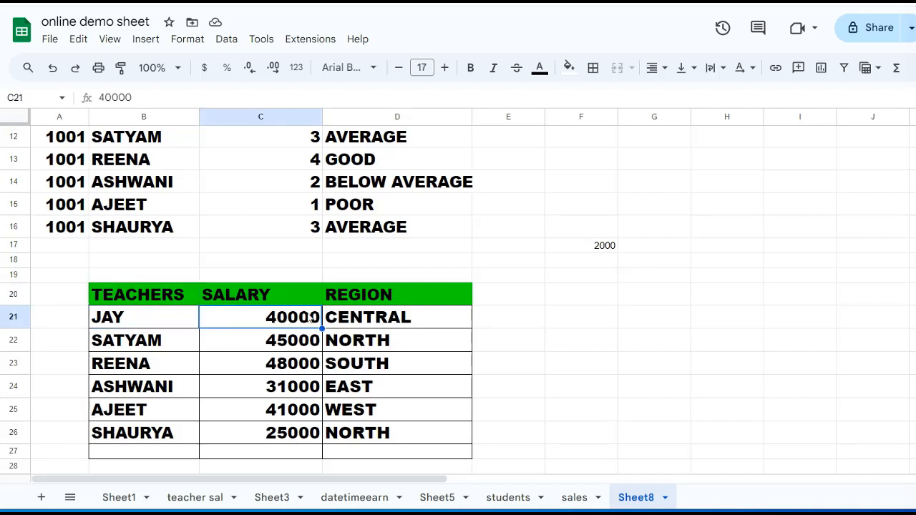
click(394, 294)
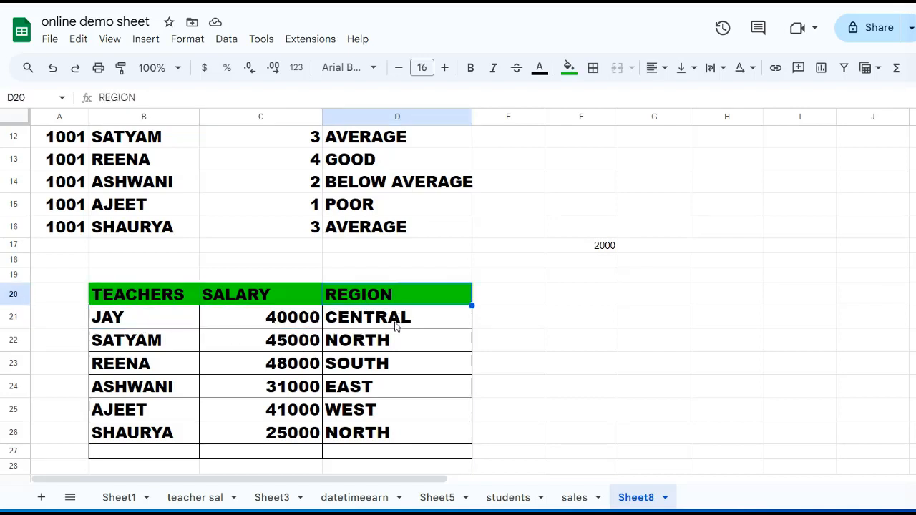
click(398, 322)
click(495, 321)
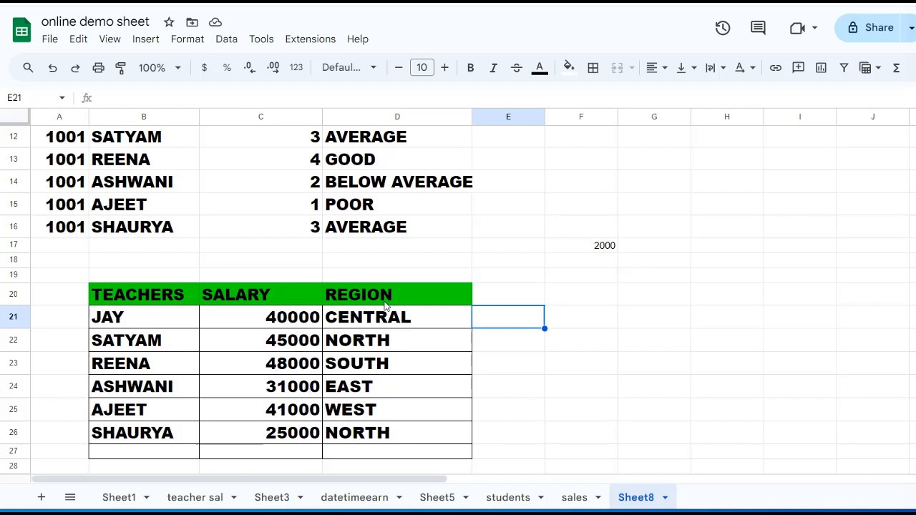
click(489, 304)
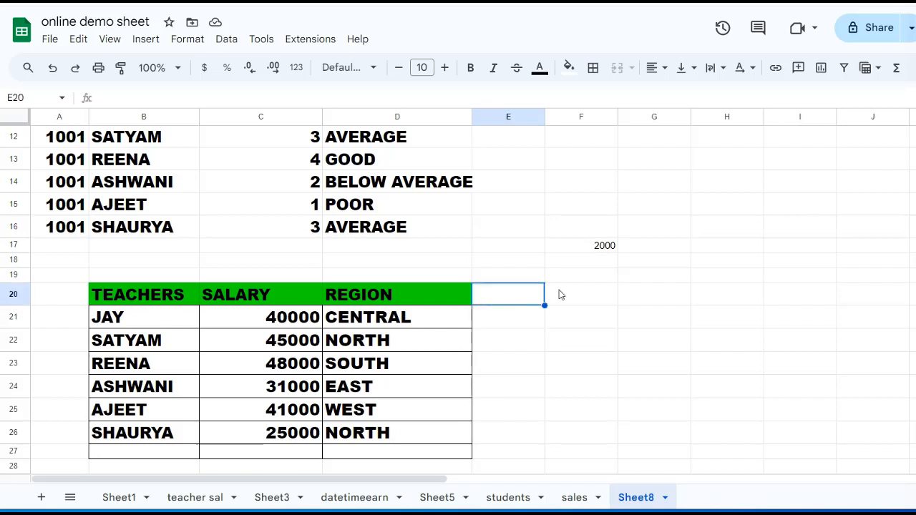
- Add the column header "increment" in E20 beside the REGION header
text(inc)
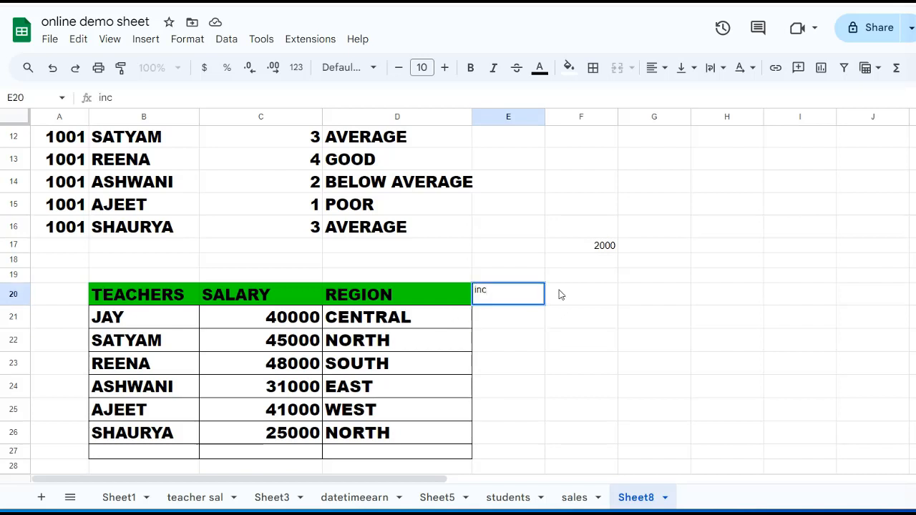
text(rement)
key(Return)
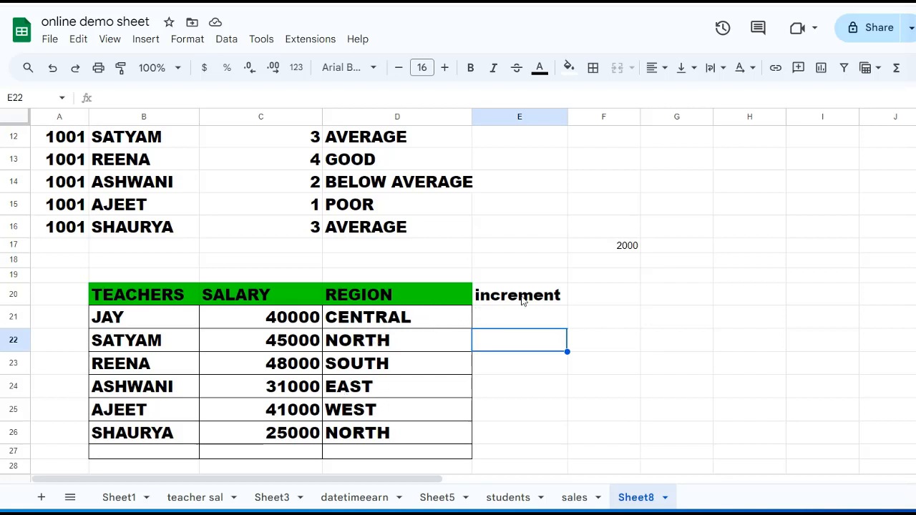
- Enter the formula =C21*switch(D21,"EAST",0.05,"WEST",0.06,"NORTH",0.07,"SOUTH",0.08,"CENTRAL",0.1) in E21 to calculate the first teacher's increment
click(487, 321)
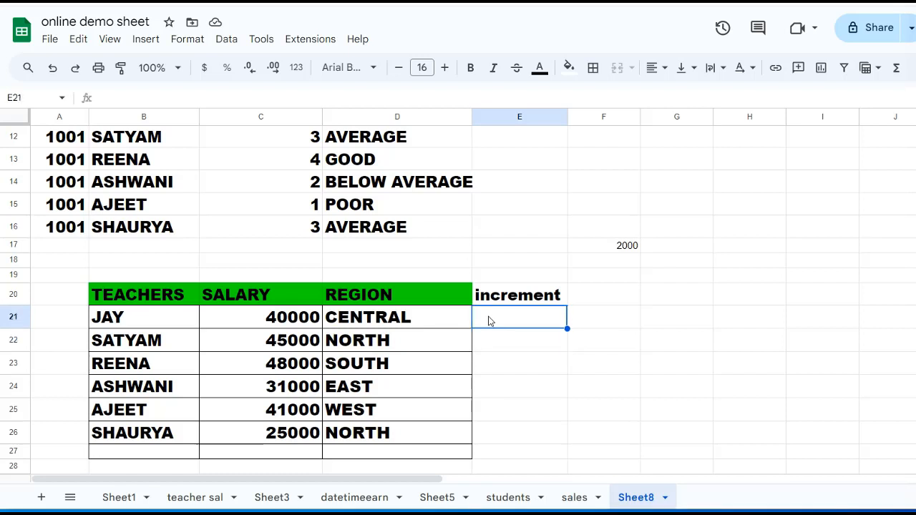
double_click(487, 312)
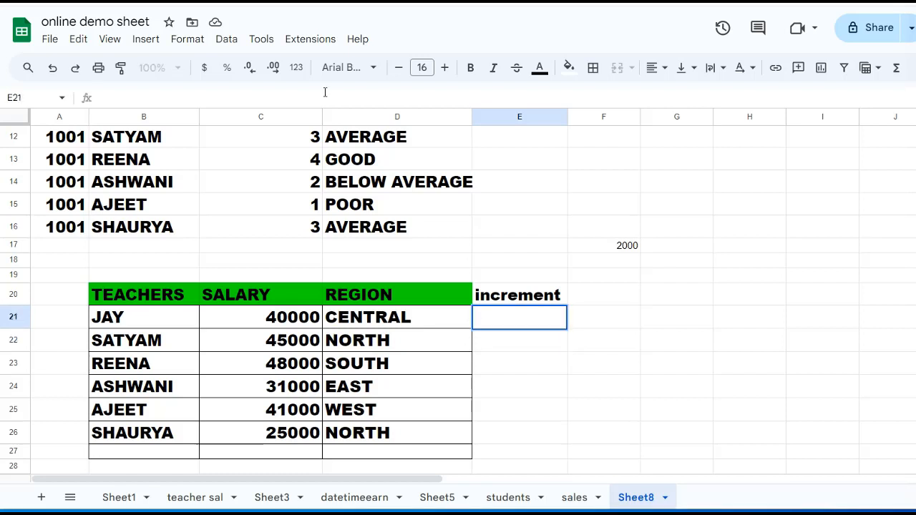
text(=C21*switch(D21,"EAST",0.05,"WEST",0.06,"NORTH",0.07,"SOUTH",0.08,"CENTRAL",0.1))
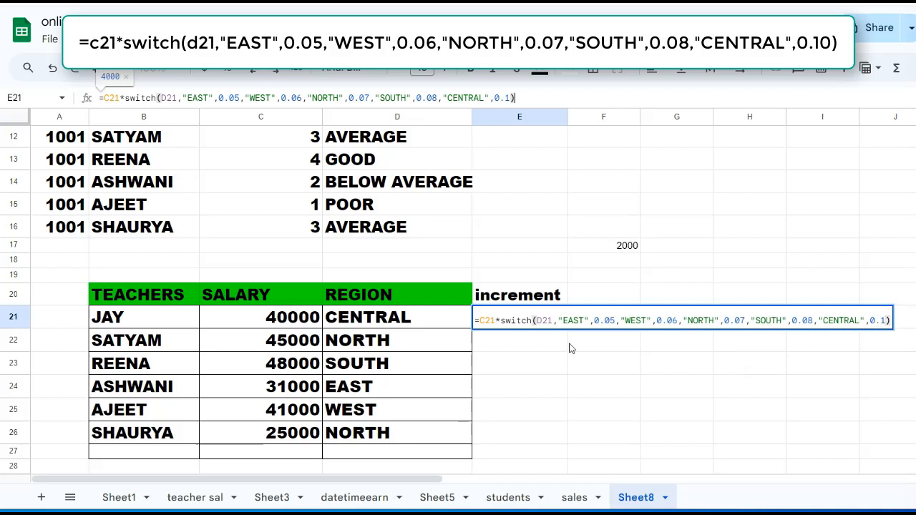
click(483, 319)
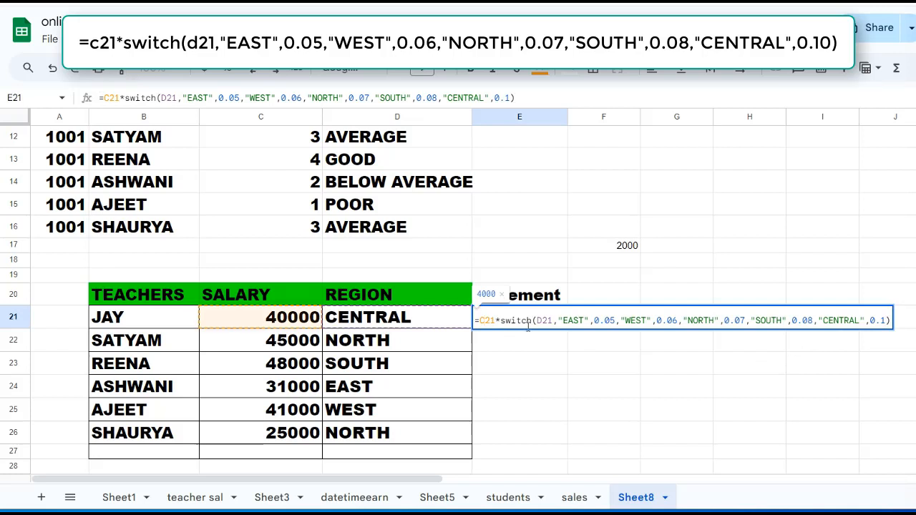
key(Return)
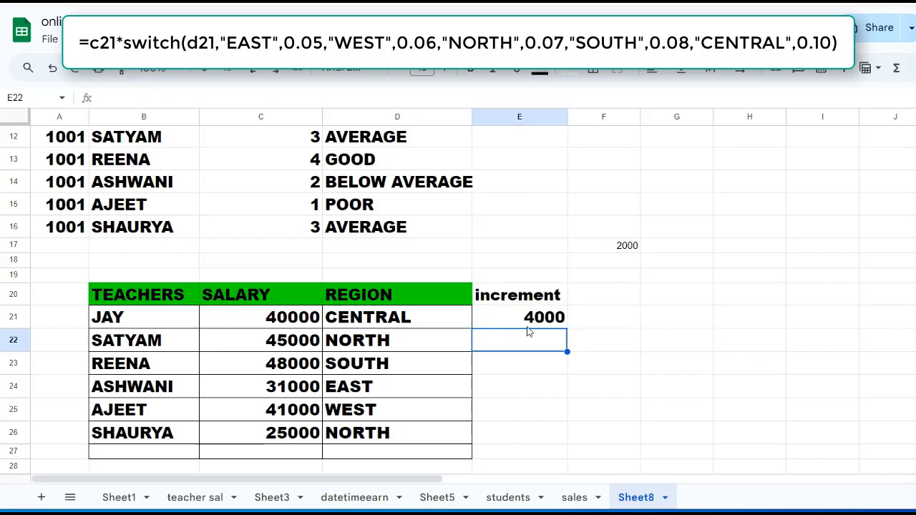
- Check the region and salary in row 21 and fill the increment formula from E21 down to E27
click(374, 320)
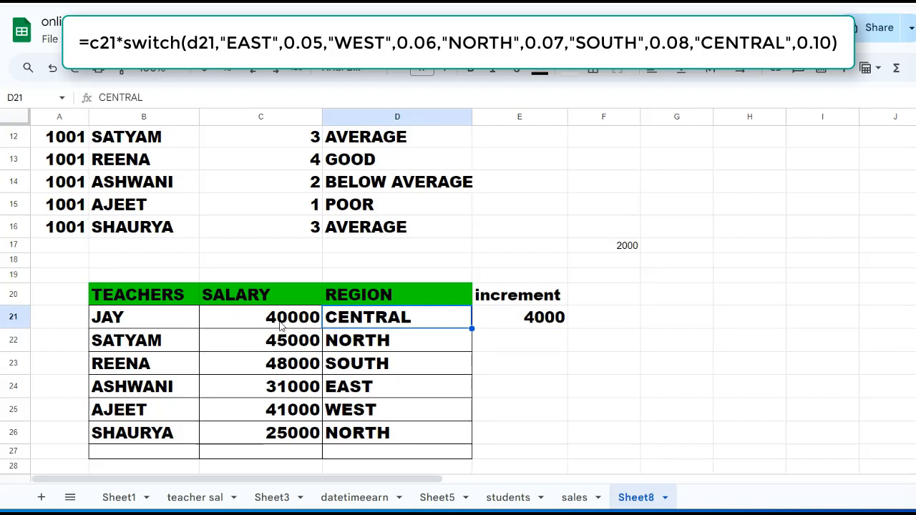
click(283, 325)
click(504, 324)
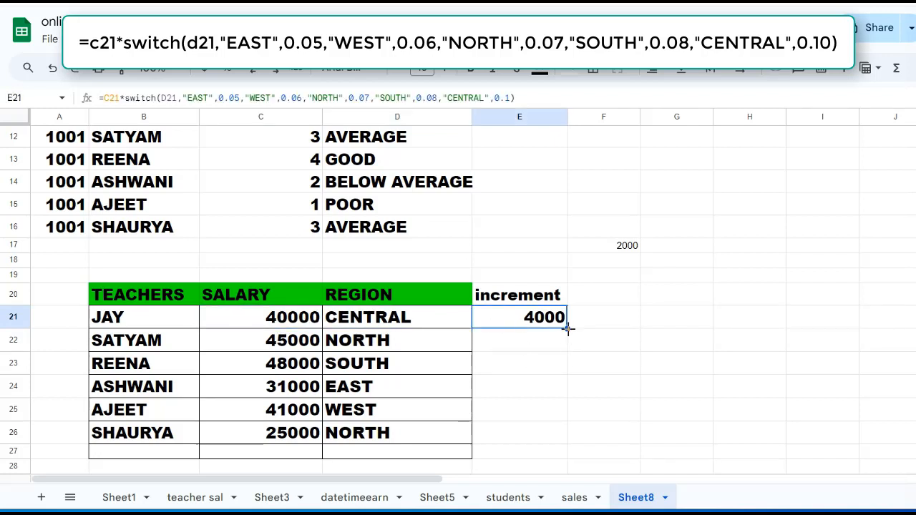
drag(567, 329, 581, 448)
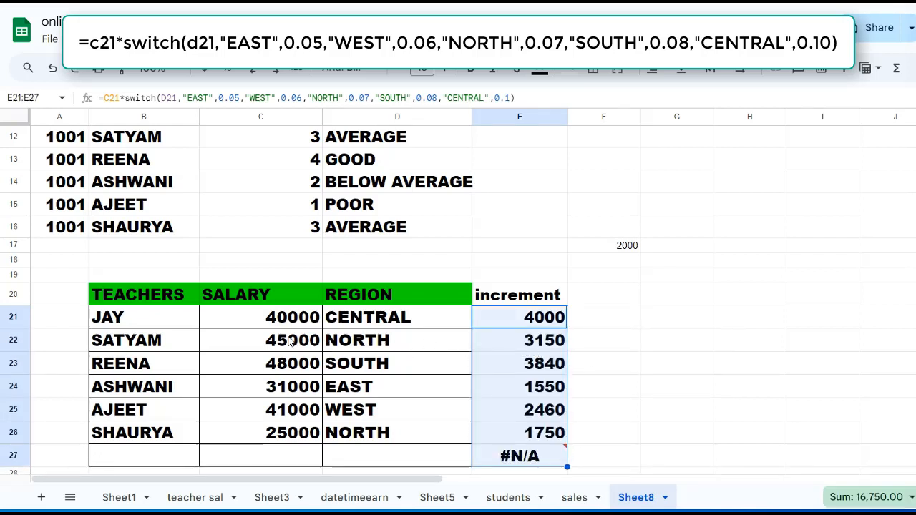
- Review the copied SWITCH formulas in the increment column from E22 to E26
click(542, 343)
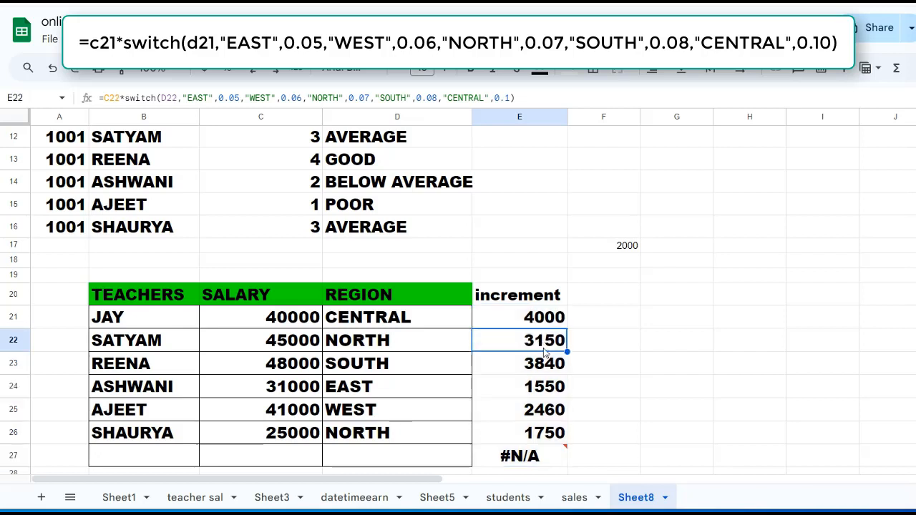
click(540, 367)
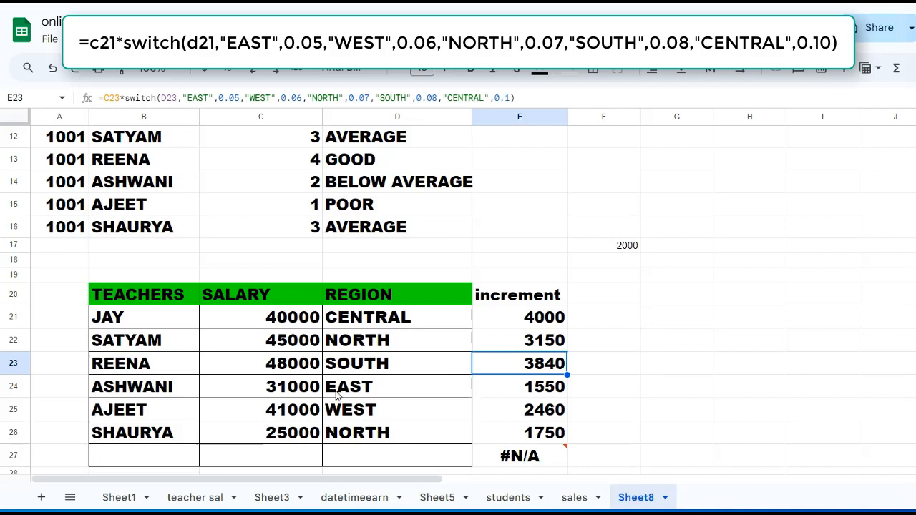
click(540, 387)
click(557, 418)
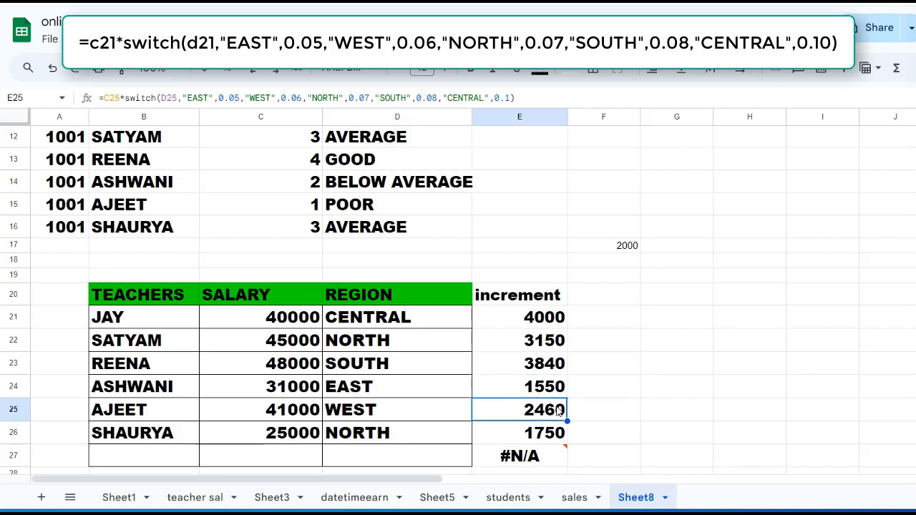
click(430, 438)
click(528, 437)
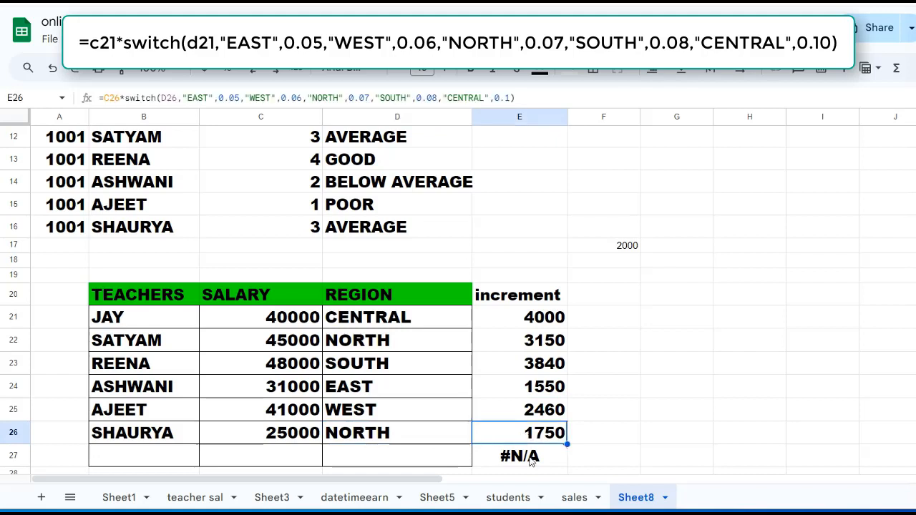
- Clear the surplus increment formula from E27, beside the table's empty row
click(530, 460)
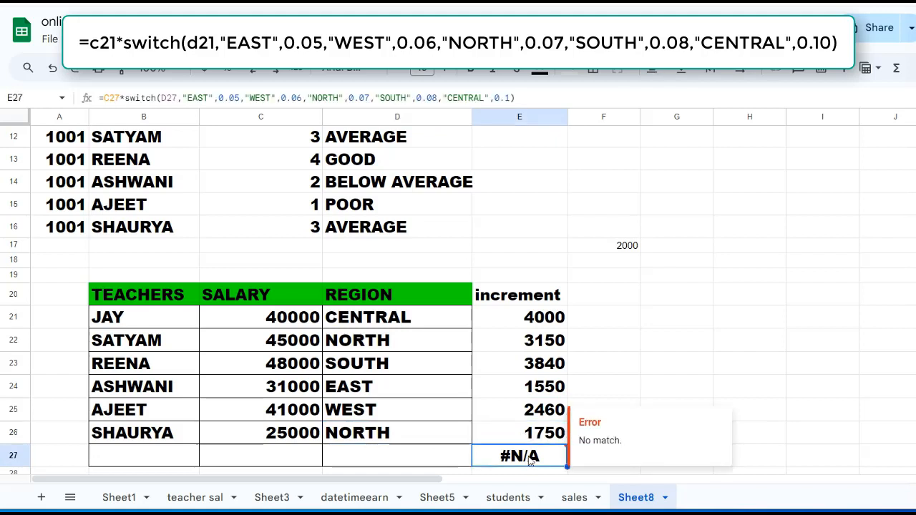
key(Delete)
click(615, 349)
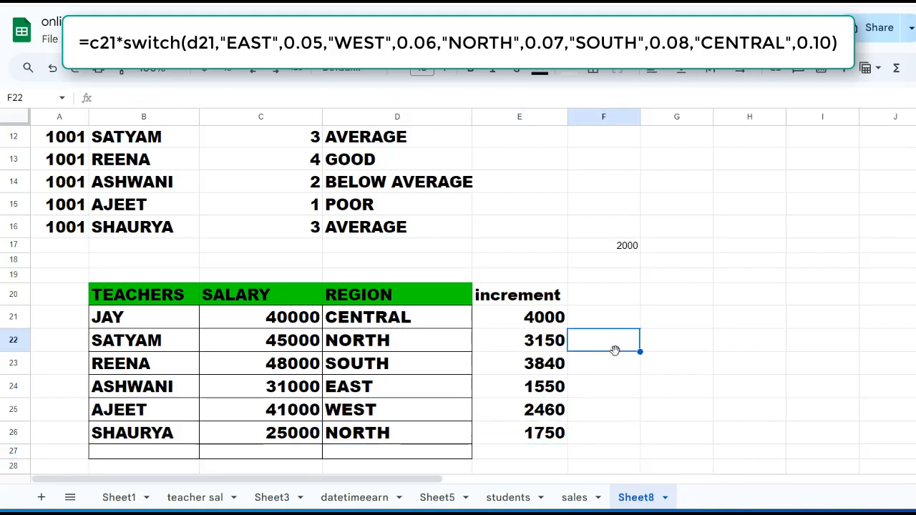
- Compare the increment formula in E21 with the teacher, salary and region values in row 21
click(557, 323)
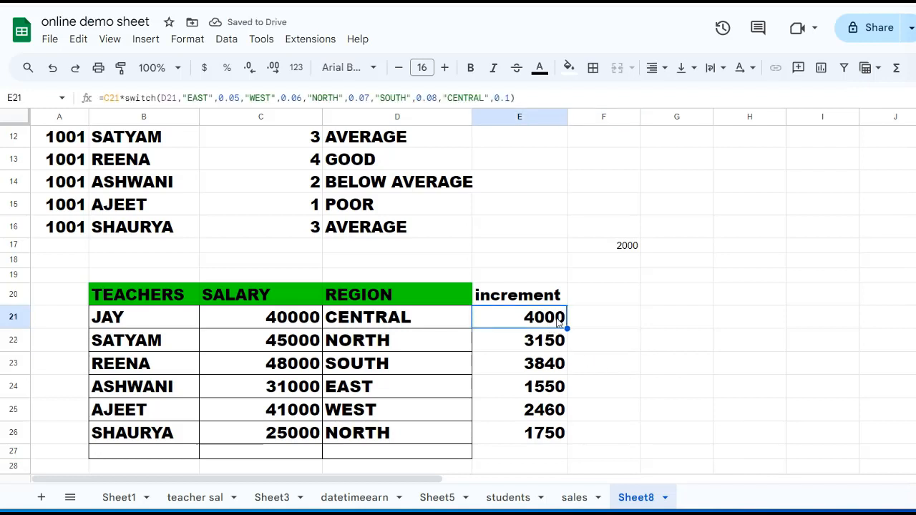
click(403, 322)
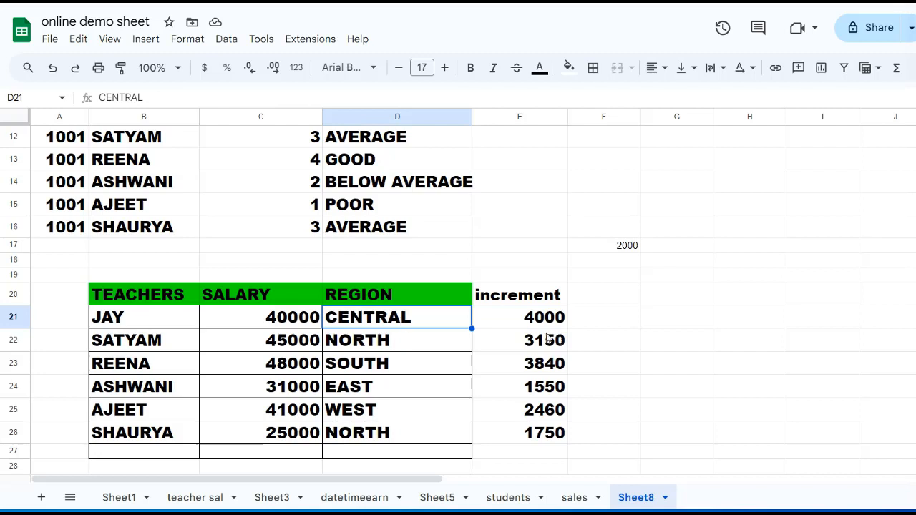
click(291, 323)
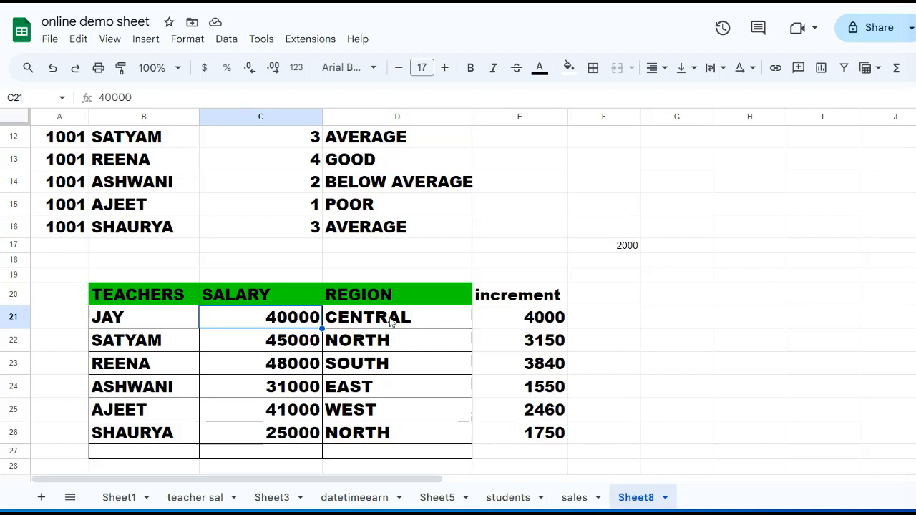
click(136, 319)
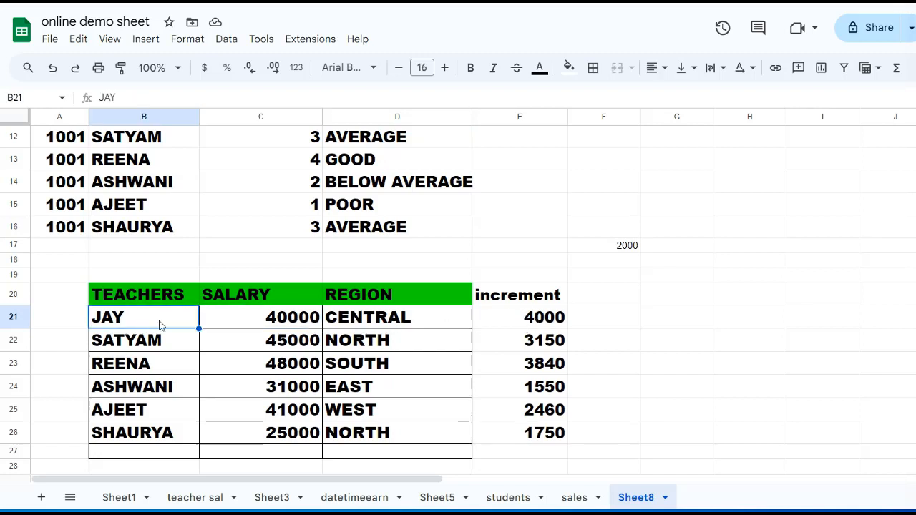
click(291, 320)
click(382, 318)
click(523, 316)
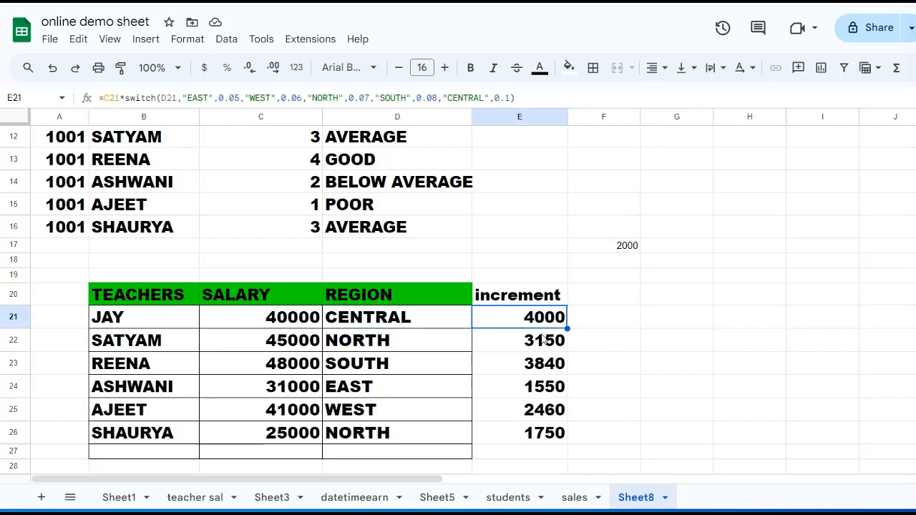
- Examine the increment formula in E22 and the teacher, salary and region entries in rows 22 and 23
click(480, 341)
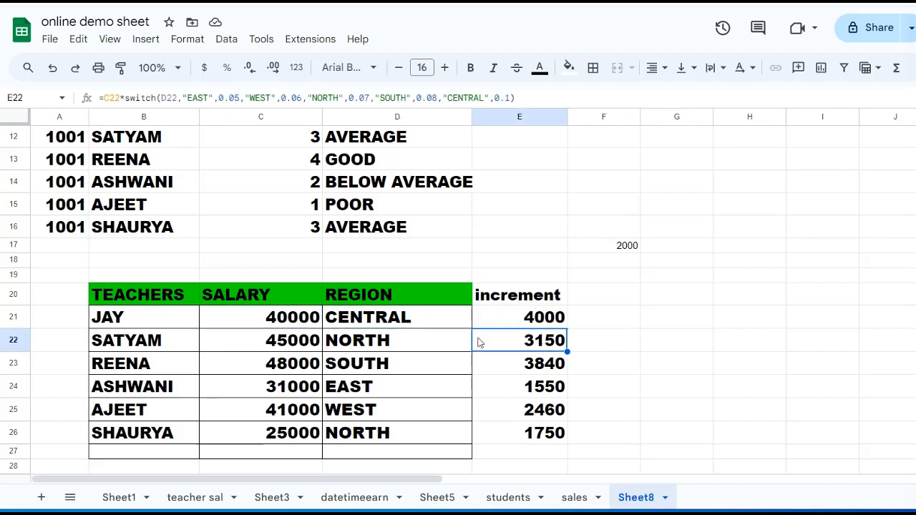
click(163, 339)
click(354, 344)
click(165, 363)
click(373, 369)
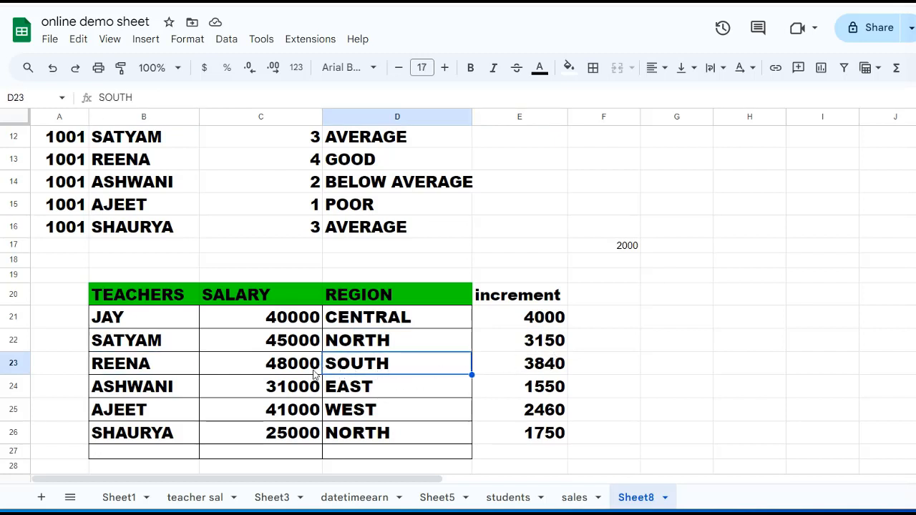
click(290, 367)
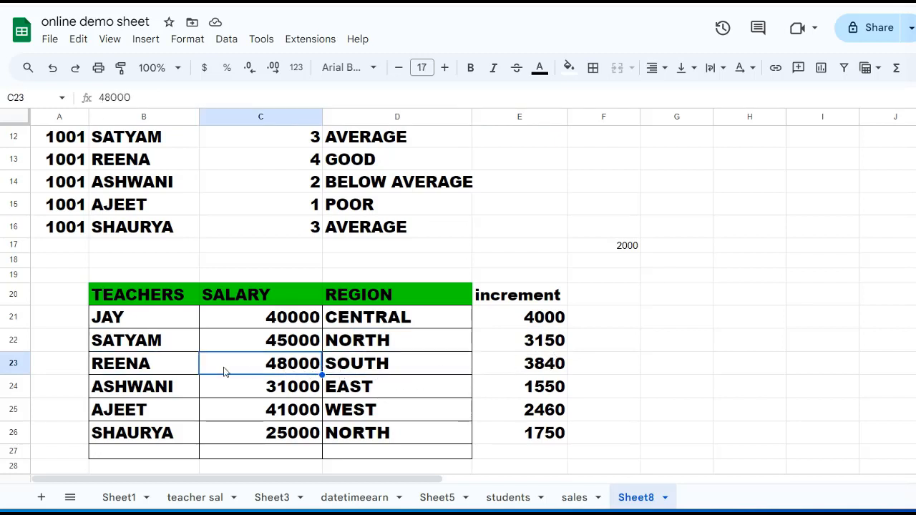
click(166, 366)
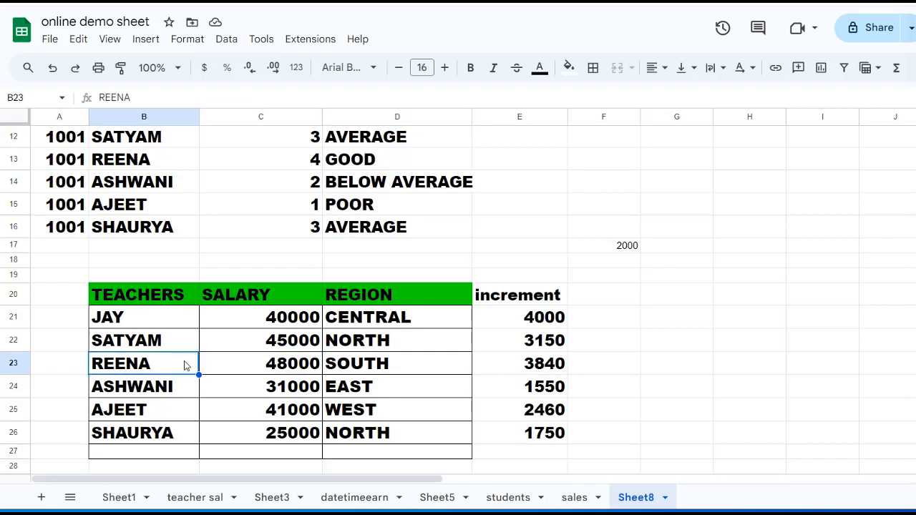